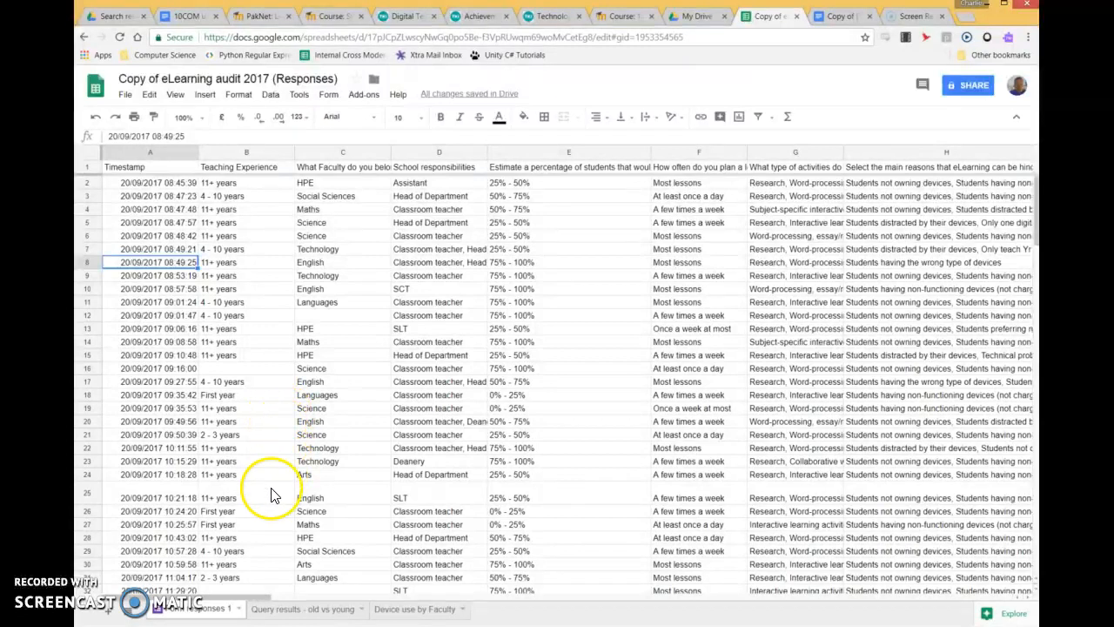
- Review the old-versus-young query results sheet, and examine the Queries explanation, screenshot and formulas in the evidence template document
click(292, 609)
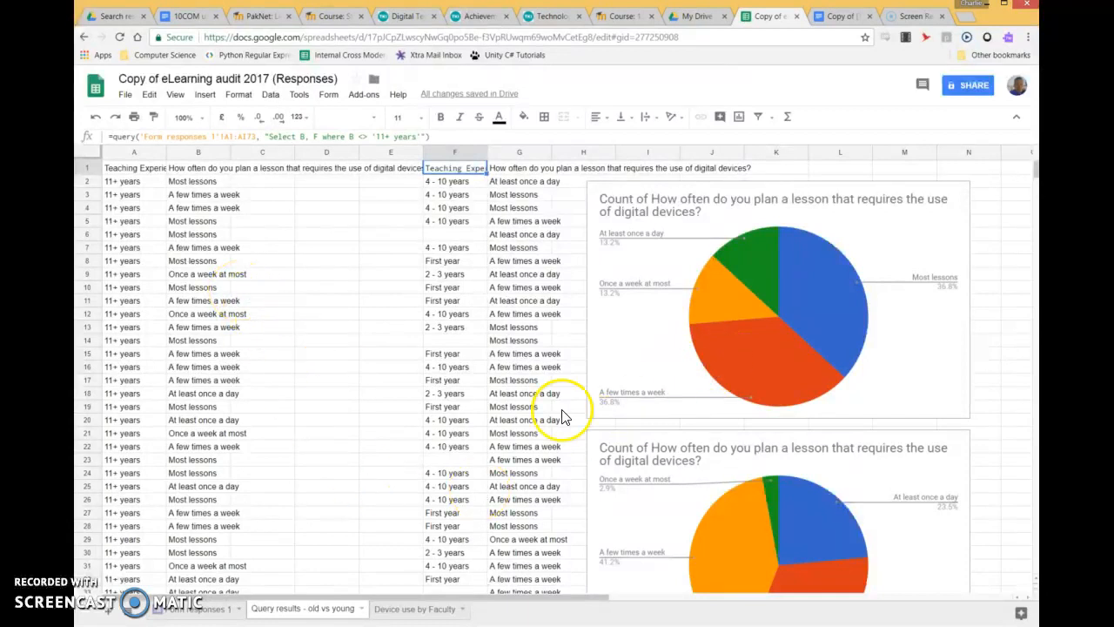
click(841, 20)
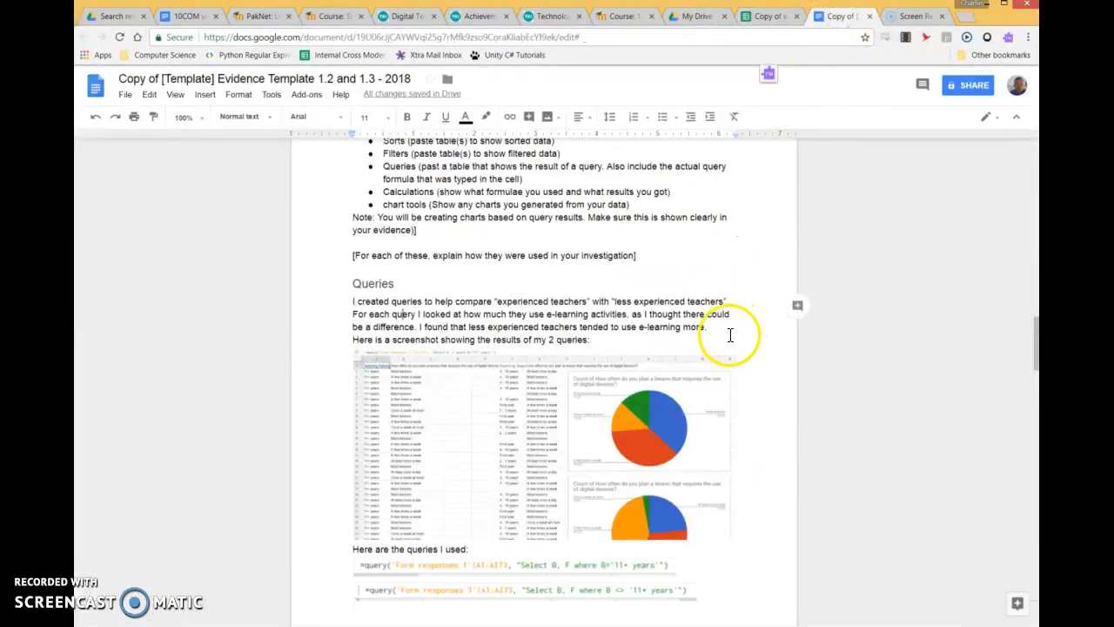
scroll(721, 336, up, 1)
scroll(725, 338, up, 2)
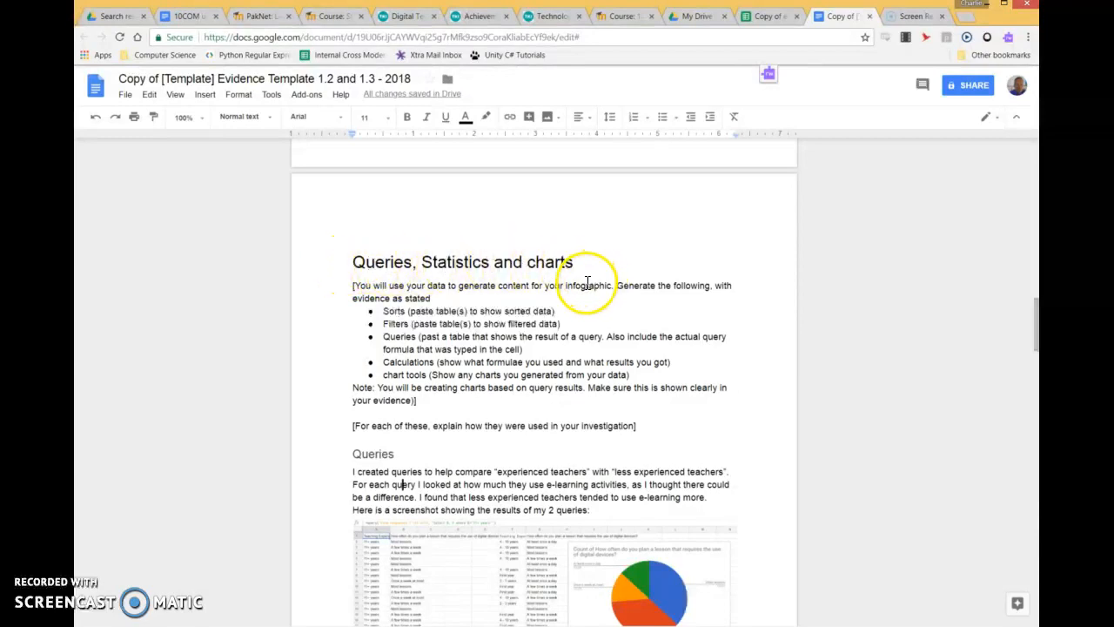
scroll(448, 451, down, 2)
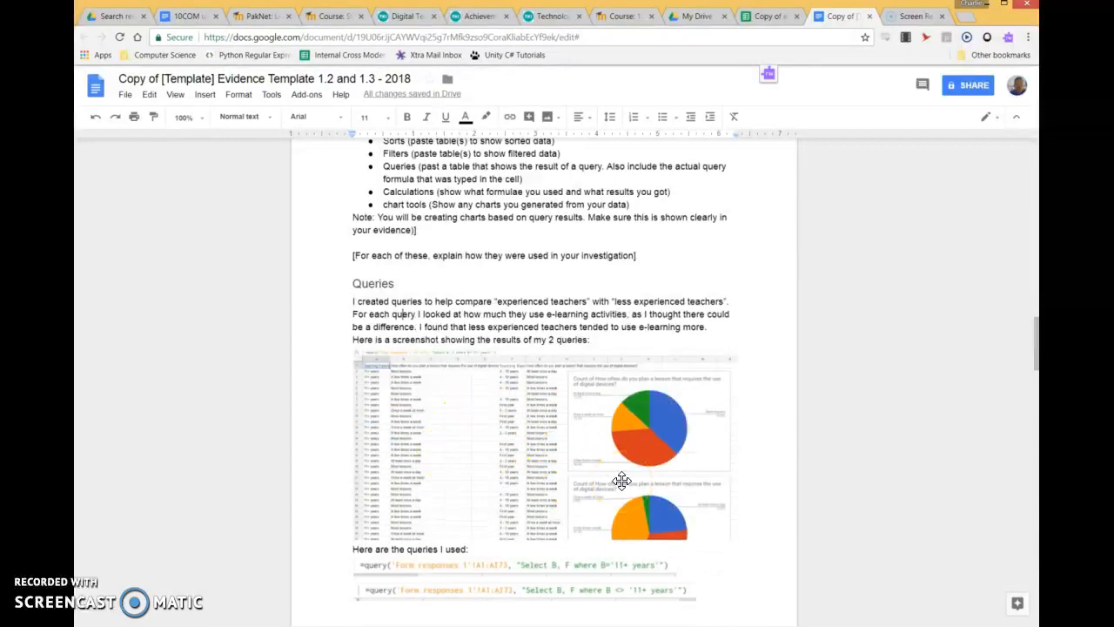
scroll(621, 481, down, 1)
click(540, 479)
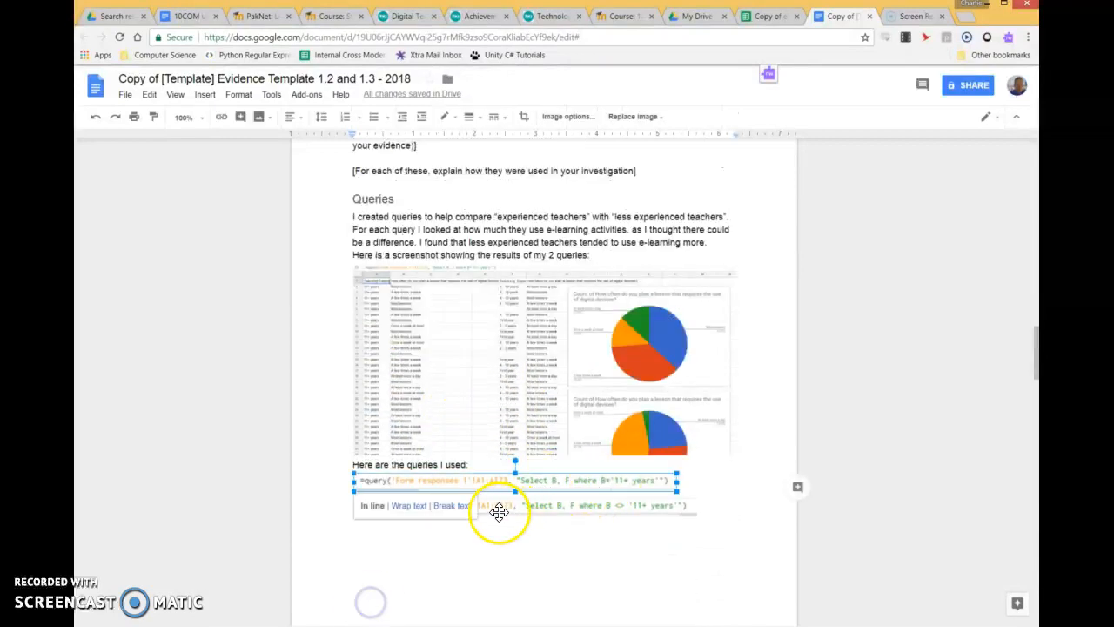
click(527, 504)
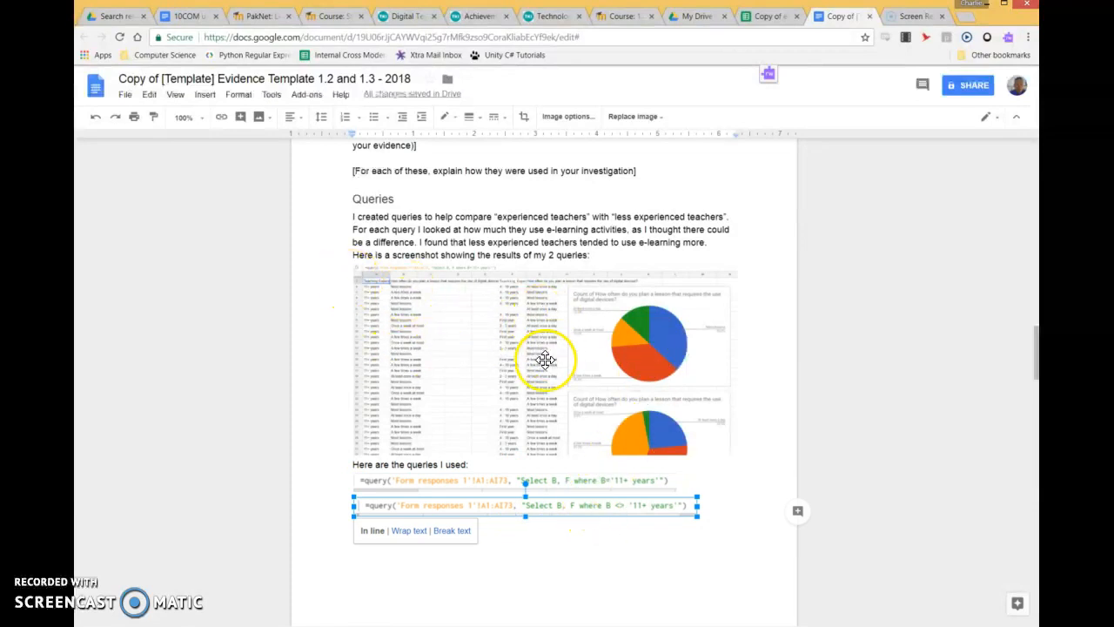
scroll(530, 296, up, 1)
click(473, 301)
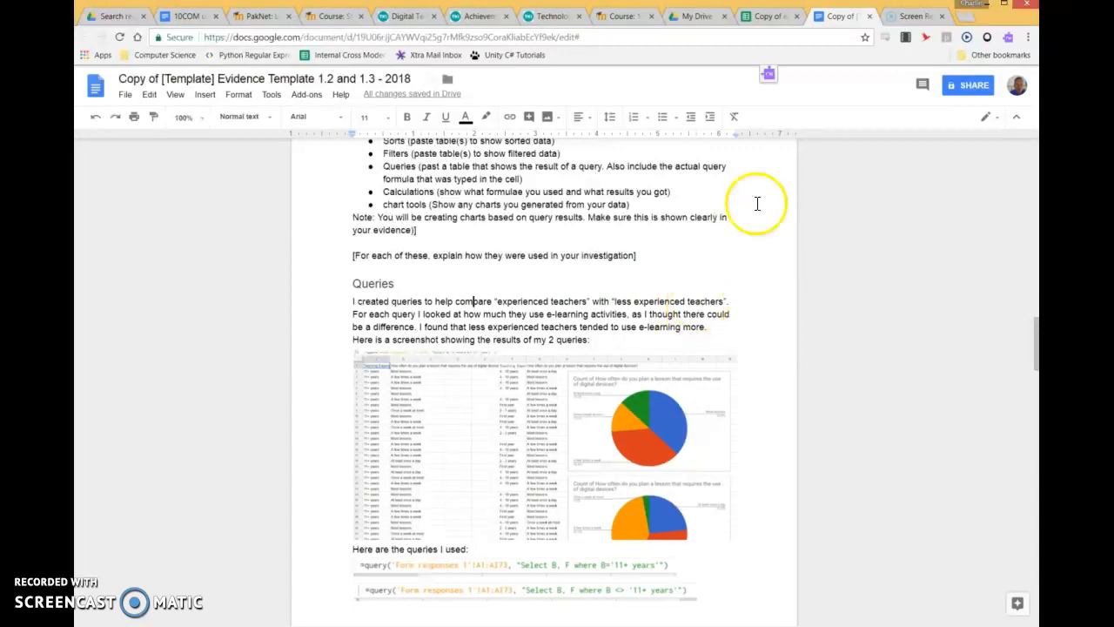
- In the eLearning audit spreadsheet, sort the Form responses 1 sheet by column M, the confidence rating, A → Z
click(763, 18)
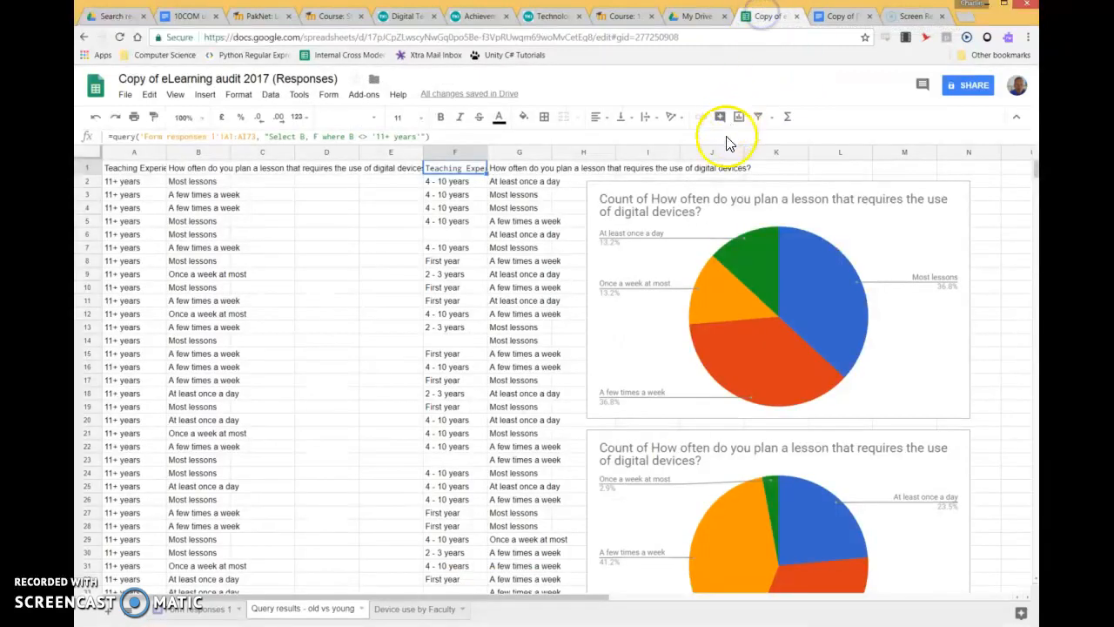
click(202, 609)
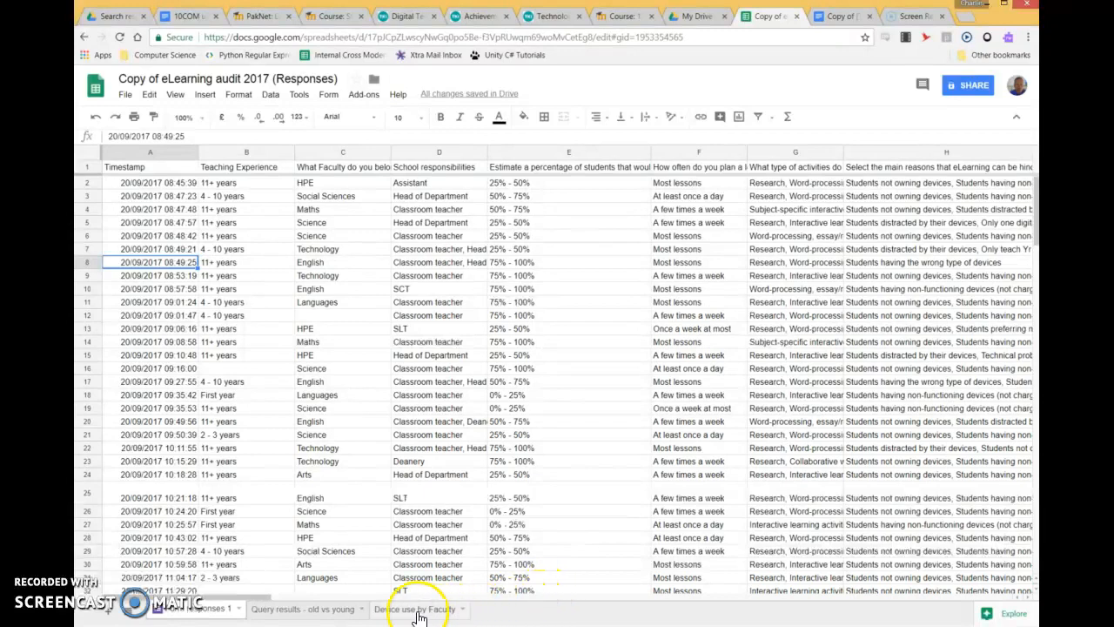
drag(257, 601, 442, 593)
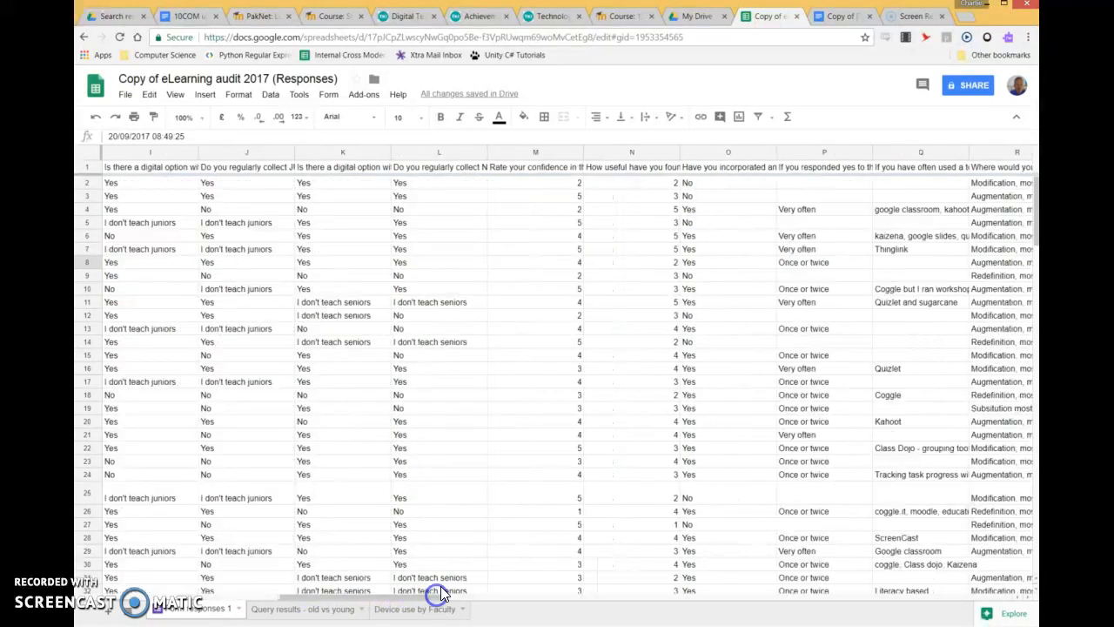
click(545, 238)
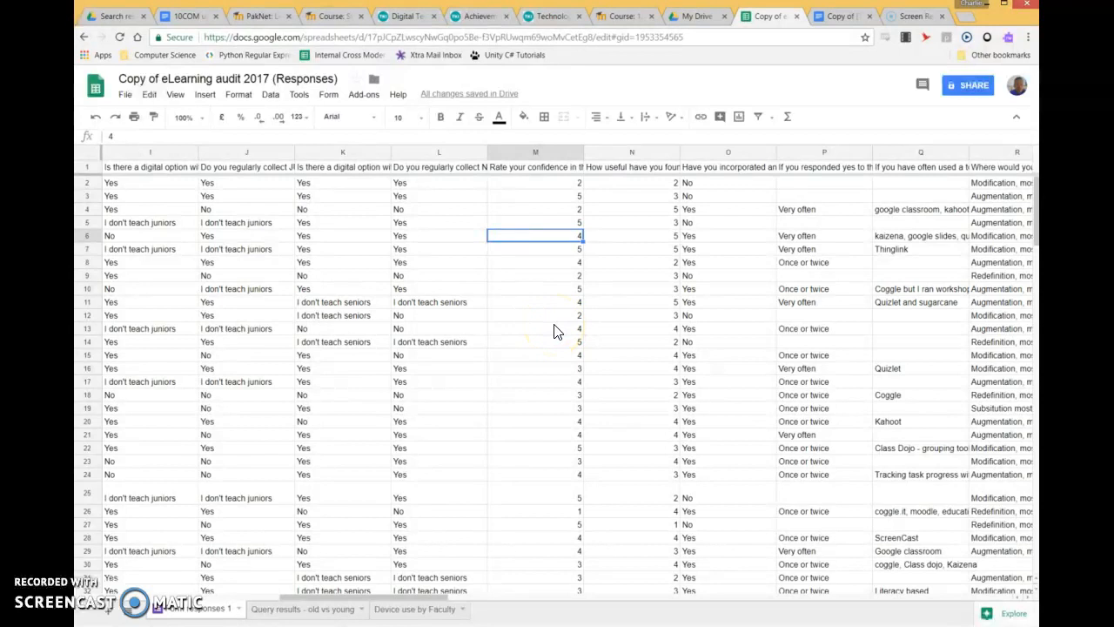
click(273, 96)
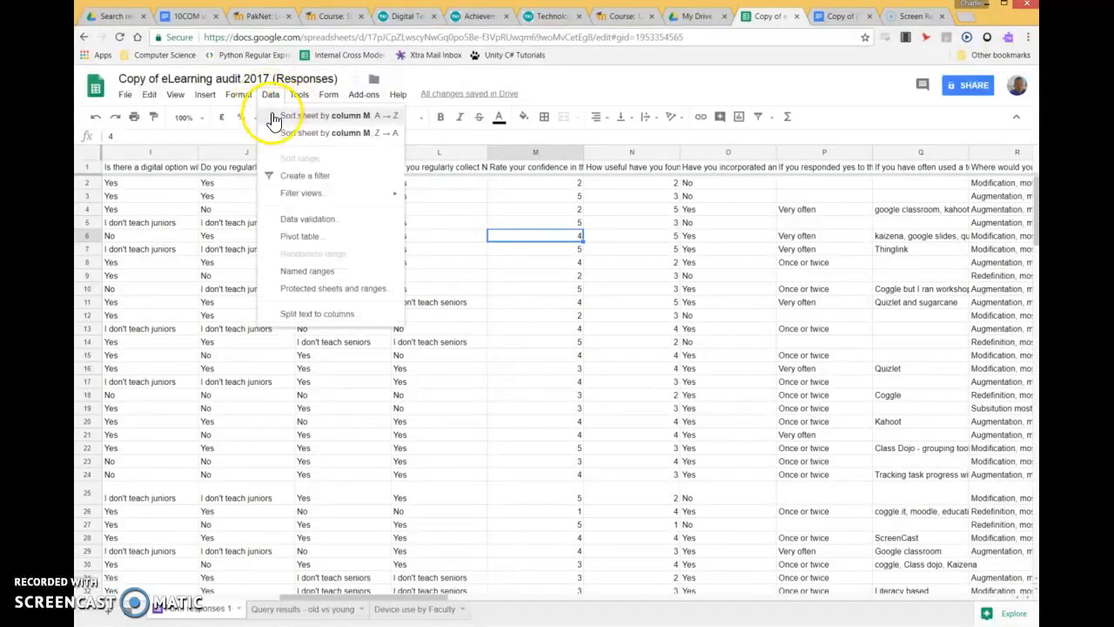
click(276, 116)
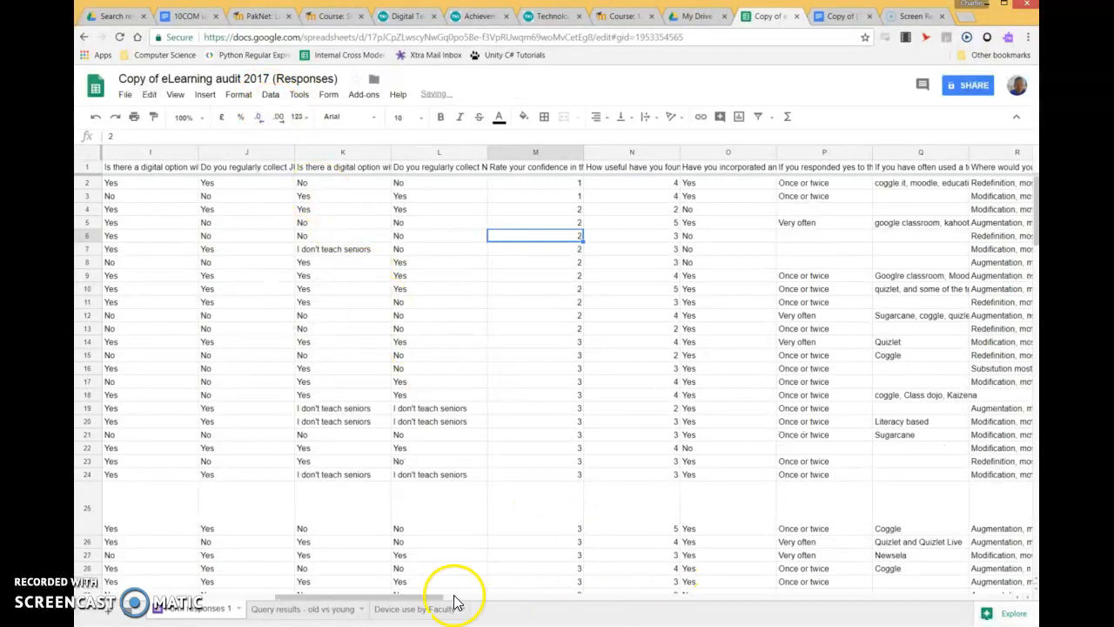
- Look through the sorted ratings and capture the confidence column with its headings and neighbouring columns using the Snipping Tool
drag(437, 598, 436, 598)
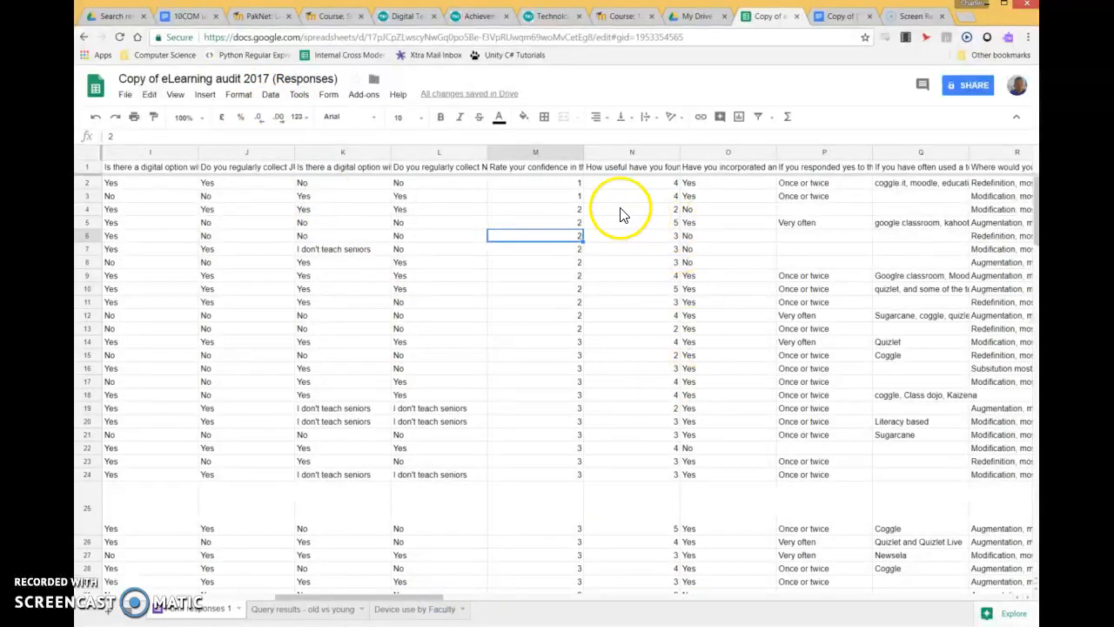
scroll(537, 415, down, 10)
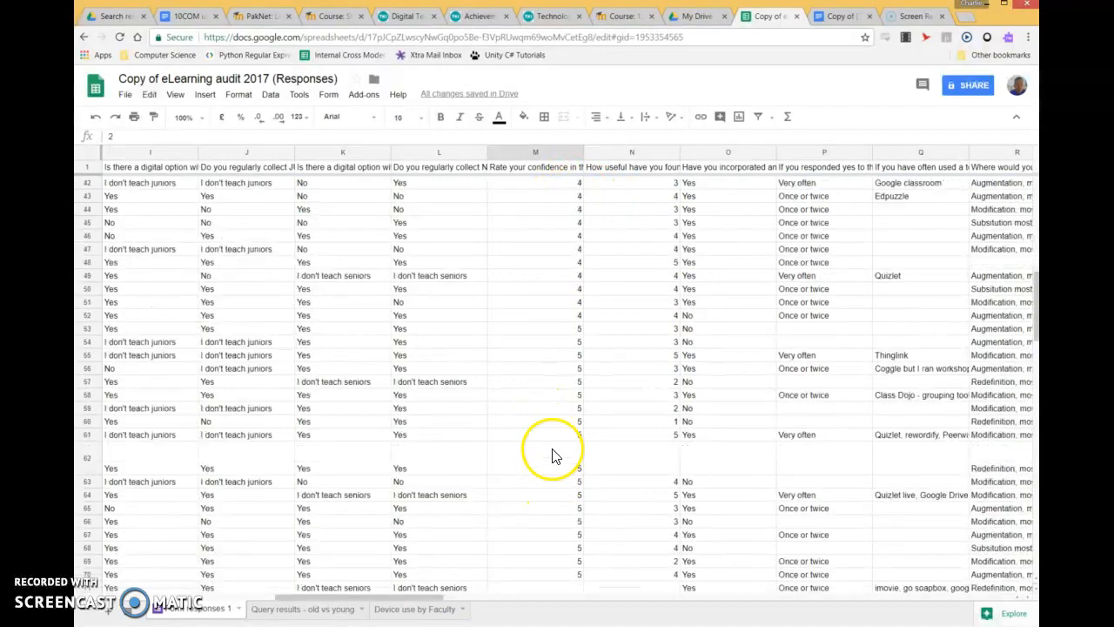
scroll(574, 544, up, 10)
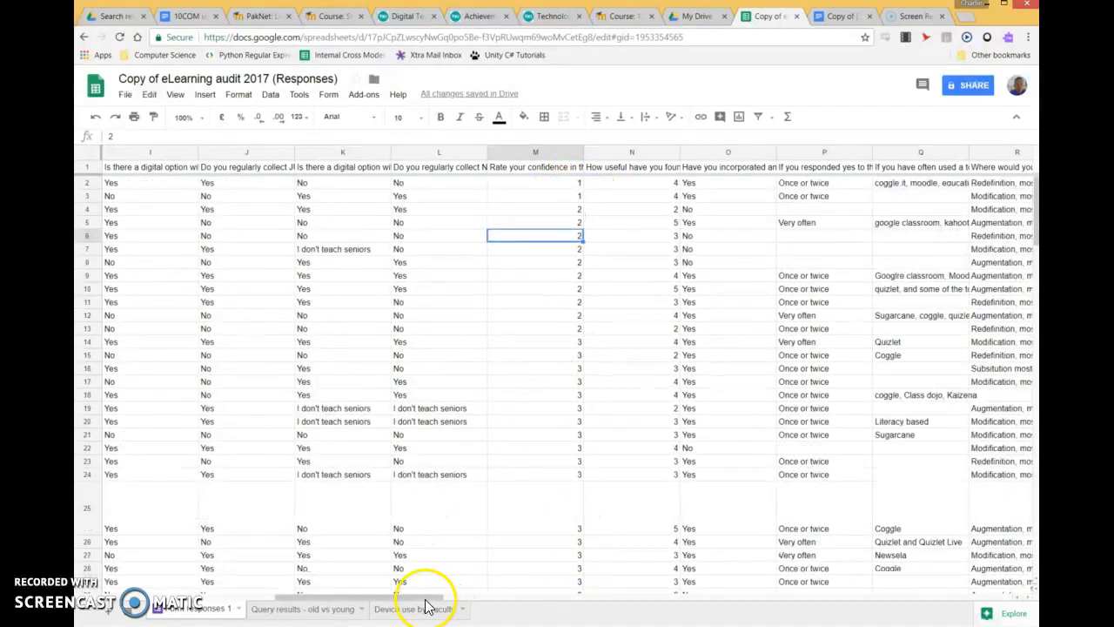
drag(485, 597, 422, 602)
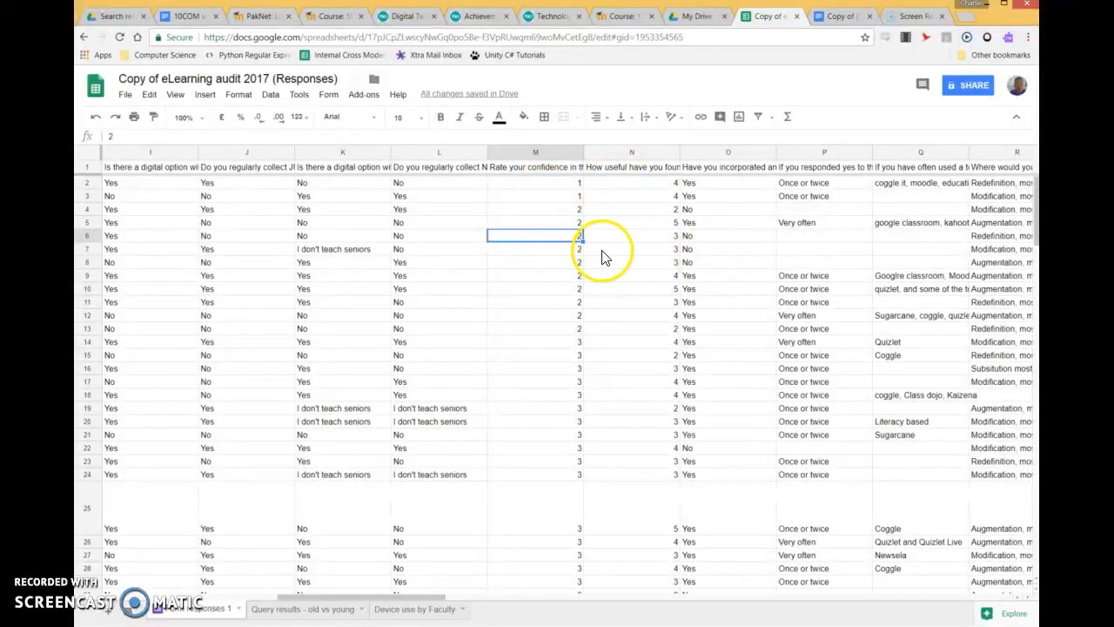
scroll(627, 348, down, 5)
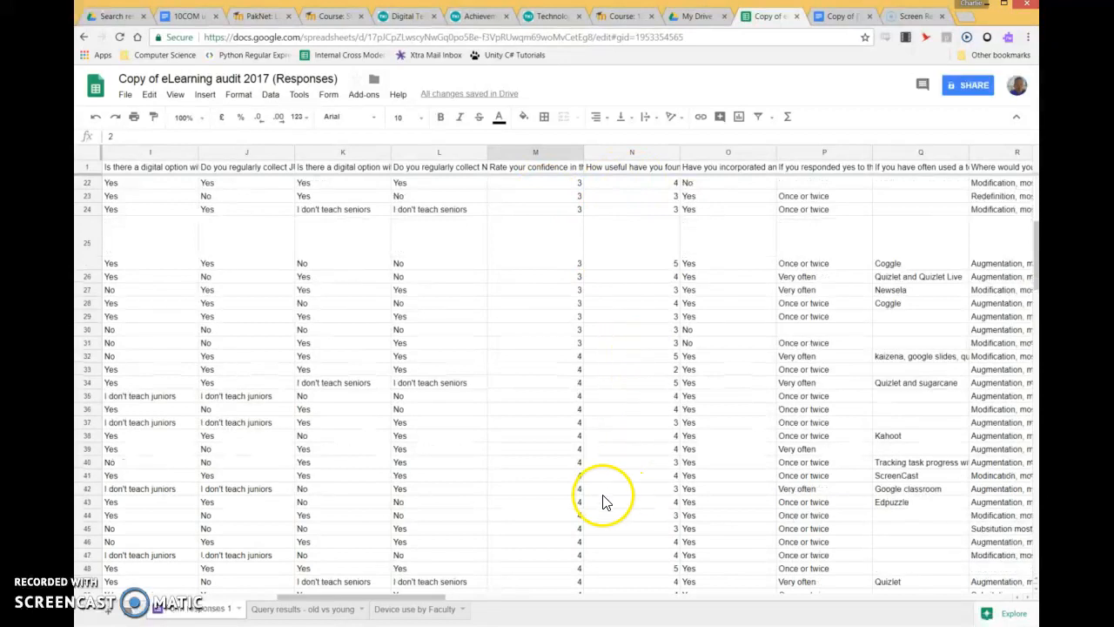
scroll(635, 497, up, 5)
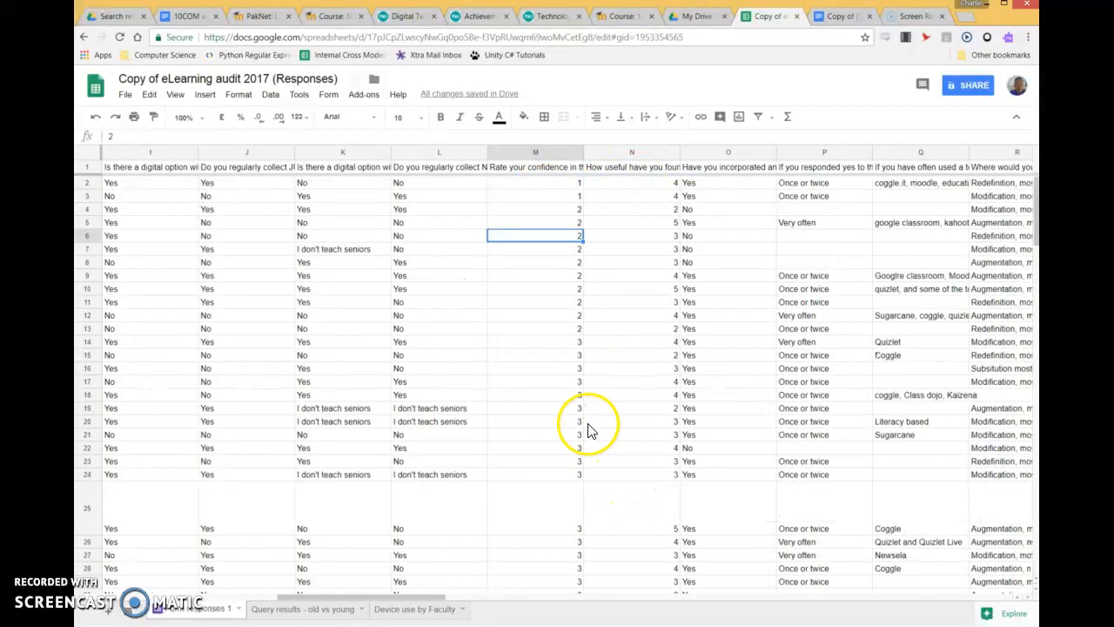
key(super)
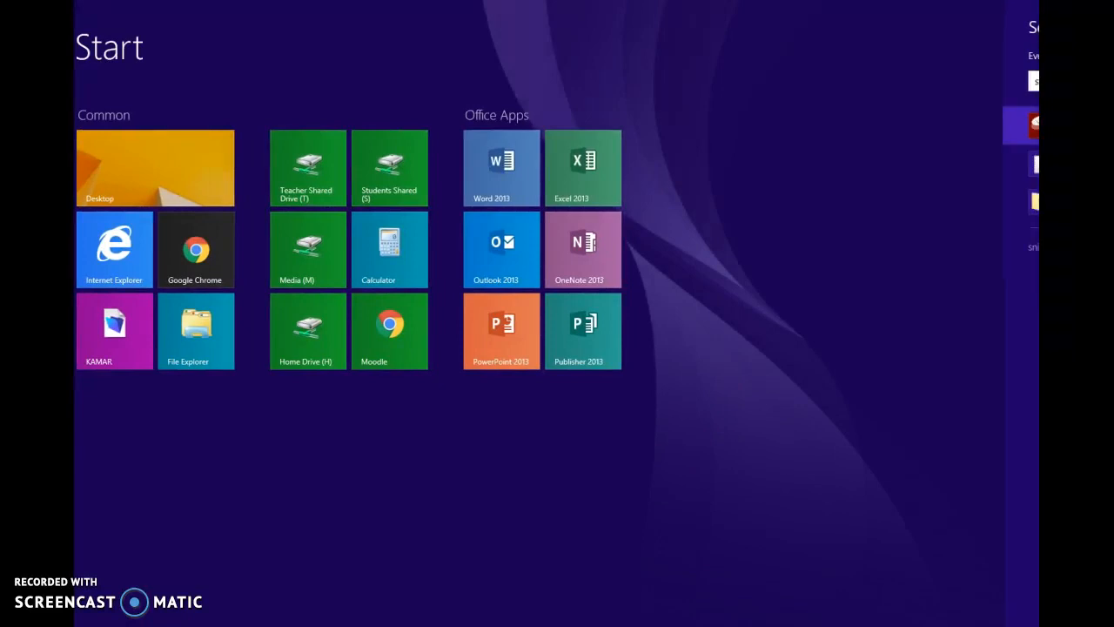
key(Return)
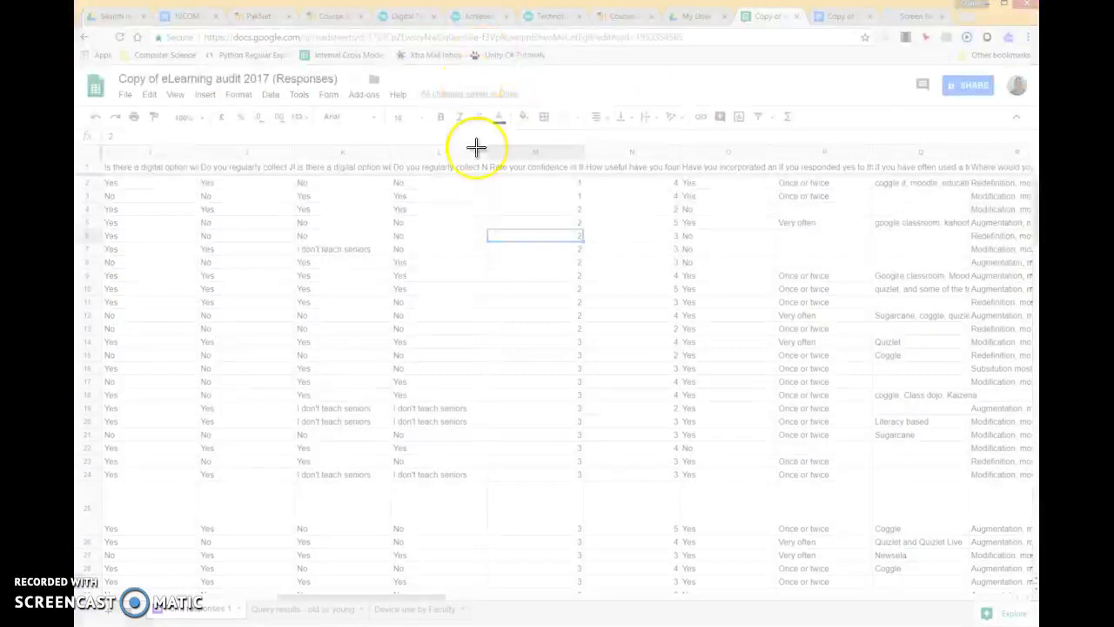
drag(358, 116, 773, 398)
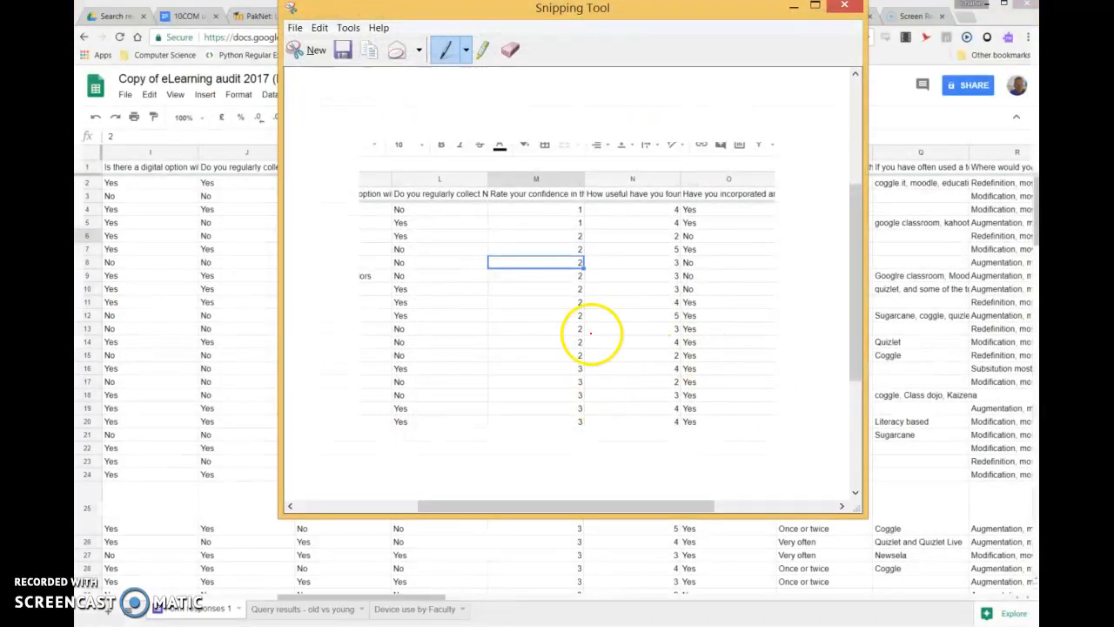
- Circle the confidence rating column in red pen on the snip and minimize the Snipping Tool
mouse_move(485, 171)
mouse_down()
mouse_move(461, 351)
mouse_move(571, 403)
mouse_up()
drag(597, 175, 578, 174)
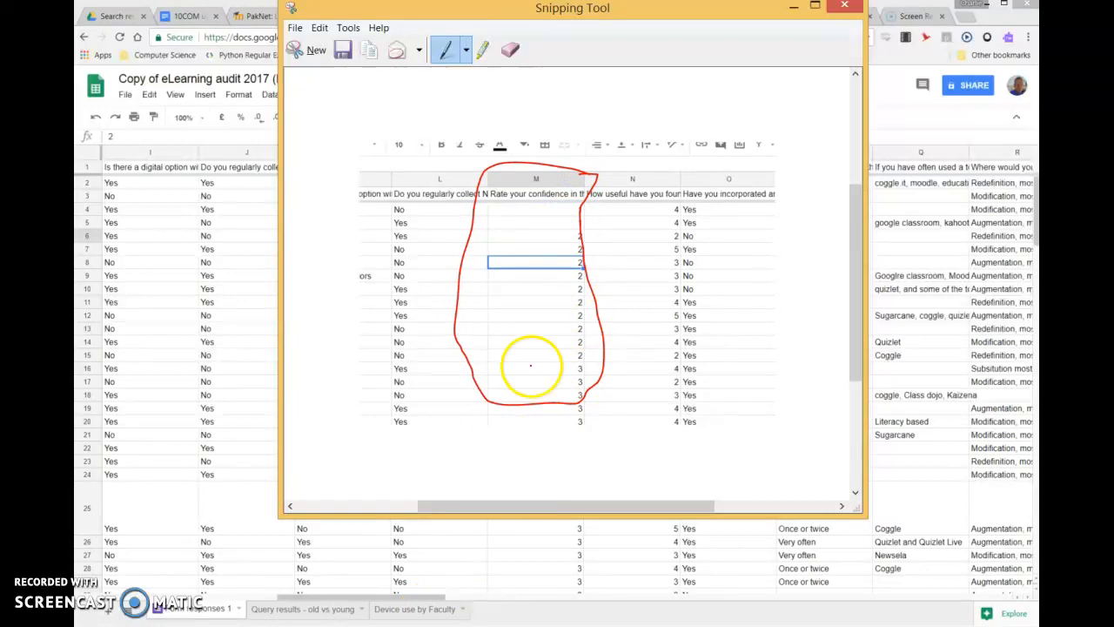
click(793, 10)
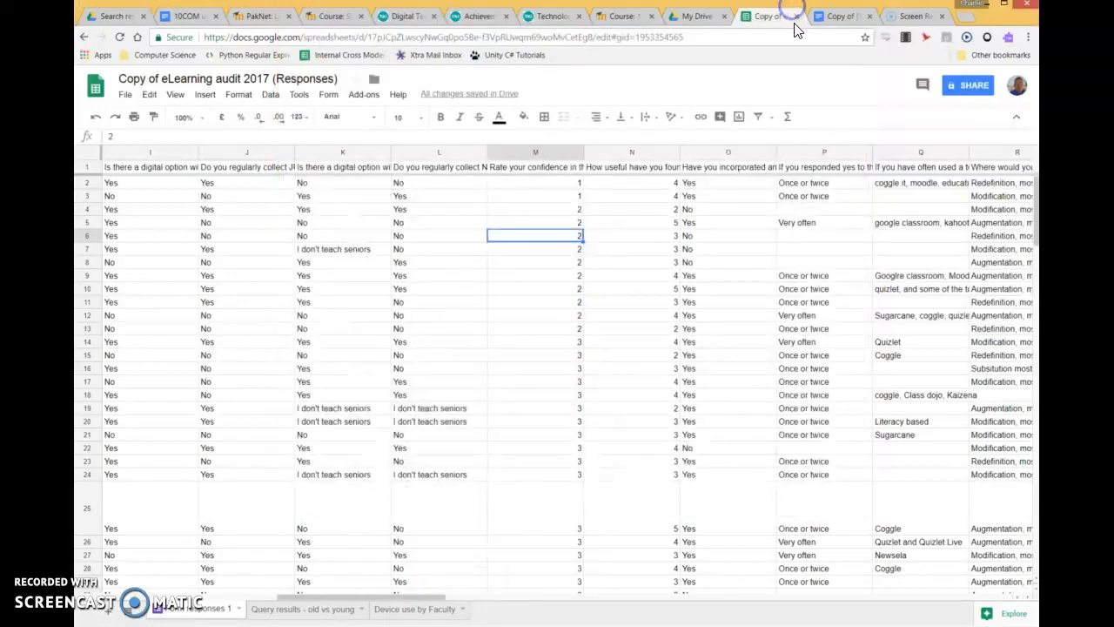
- In the evidence template document, add the line "Filters" below the query formula screenshots and style it as Heading 3
click(836, 18)
scroll(460, 485, down, 2)
click(718, 521)
key(Return)
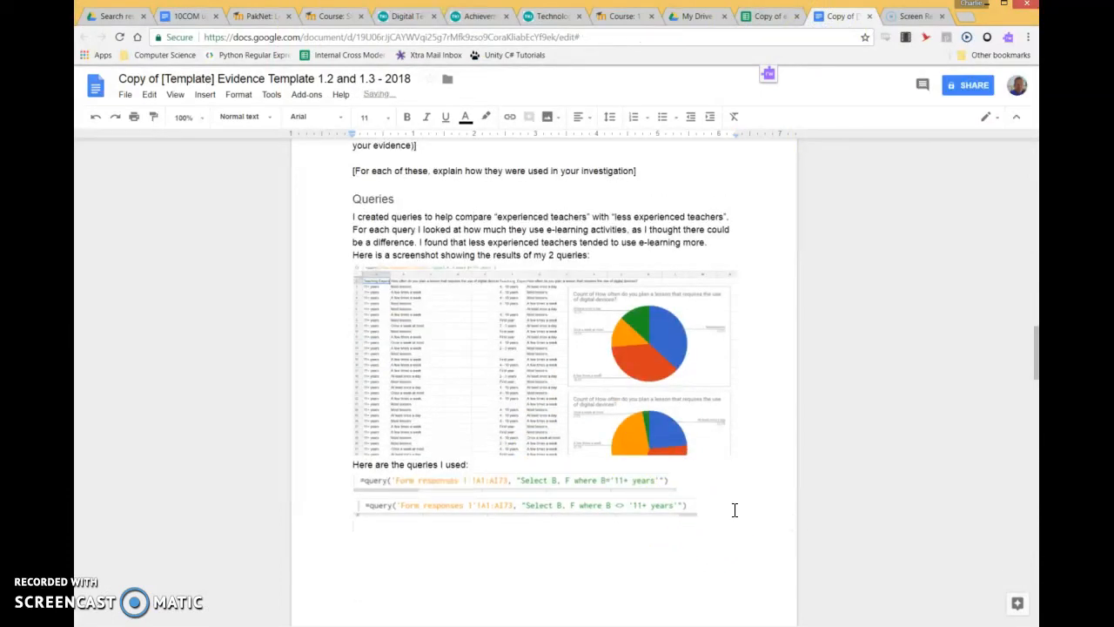
text(Filters)
click(271, 120)
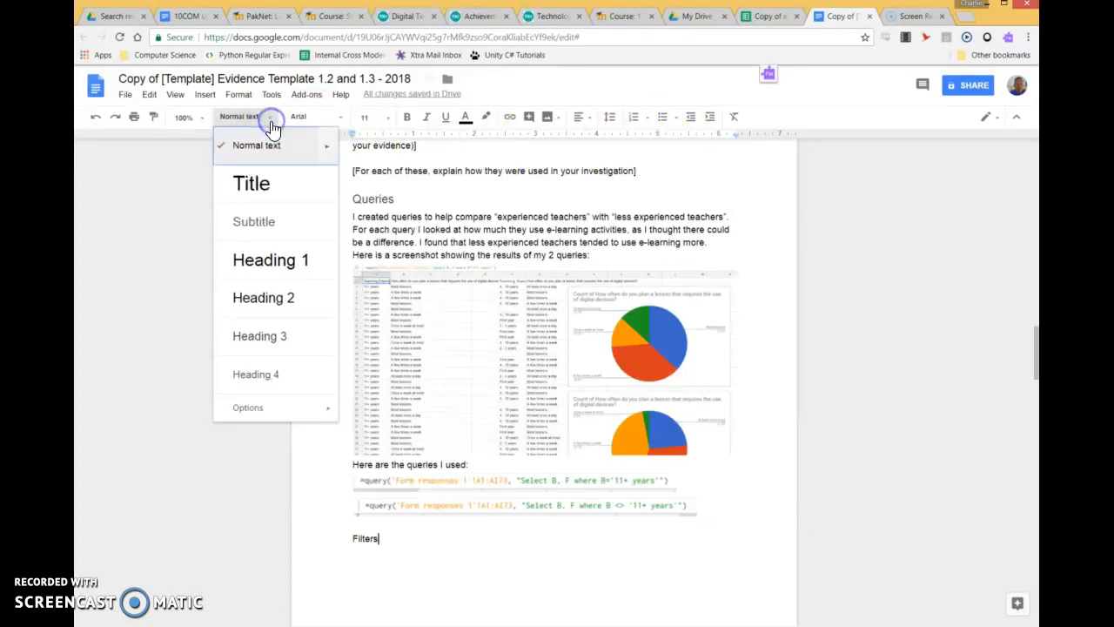
click(293, 341)
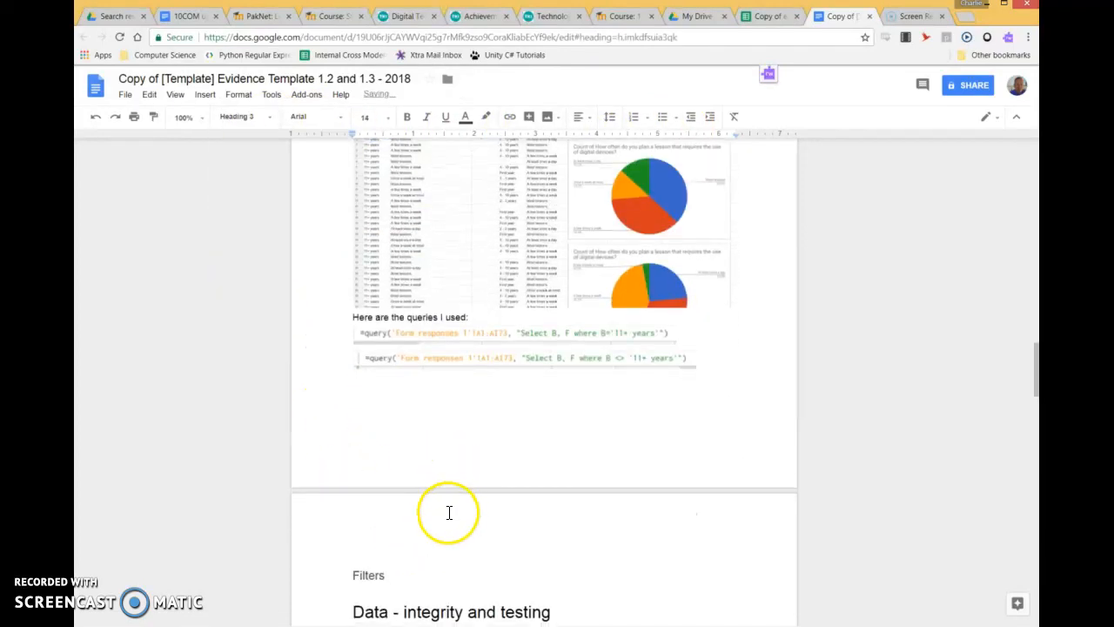
- Paste the annotated snip below the Filters heading and explain above it that responses were sorted by teachers' confidence in using elearning
key(Return)
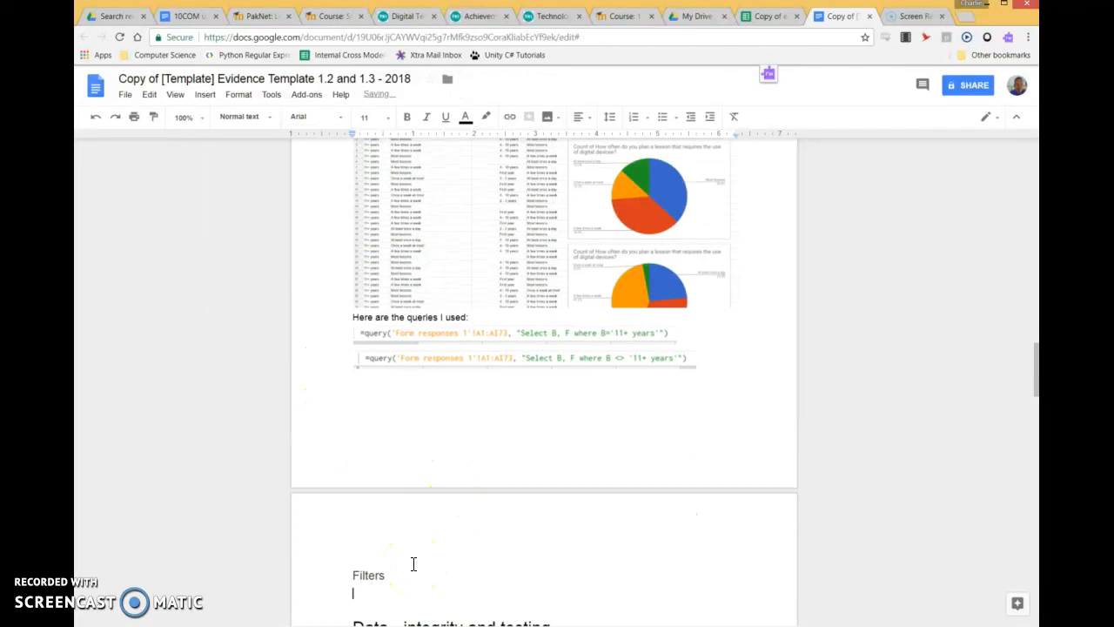
key(ctrl+v)
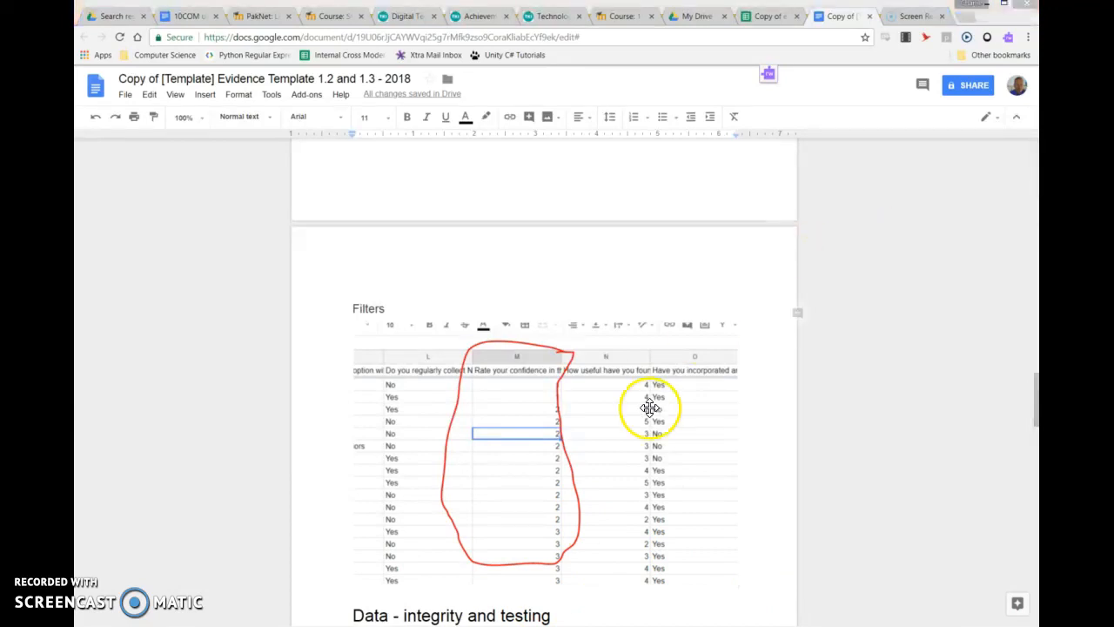
click(428, 310)
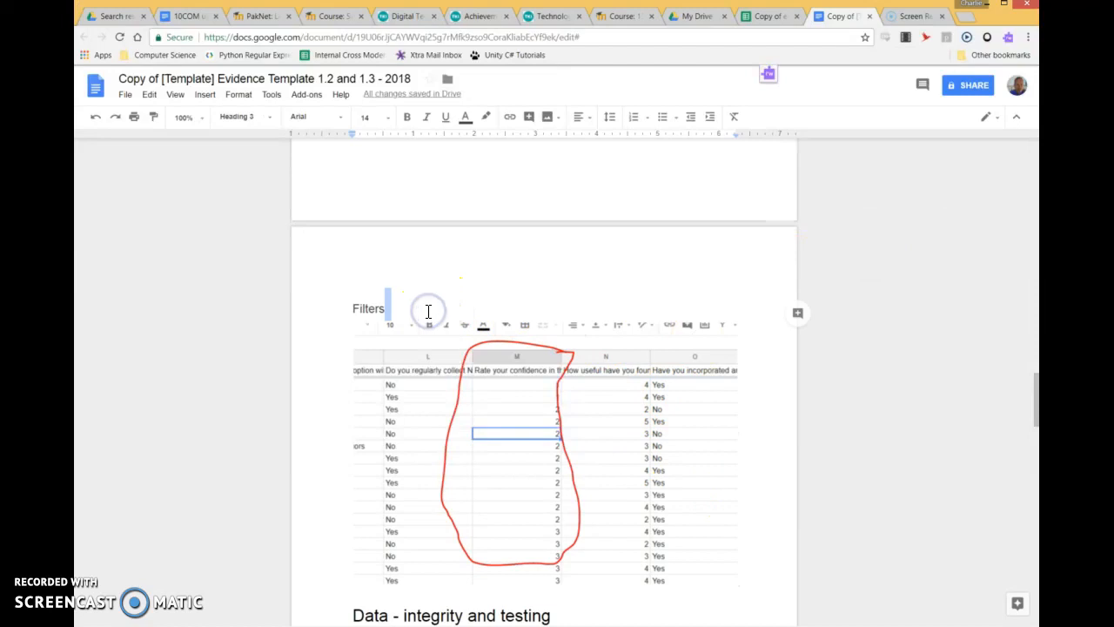
key(Return)
text(I wanted to look at how teachers' confidence in using elearning related to the other answers they had given. So I sorted by confidence, as you can see in this screenshot.)
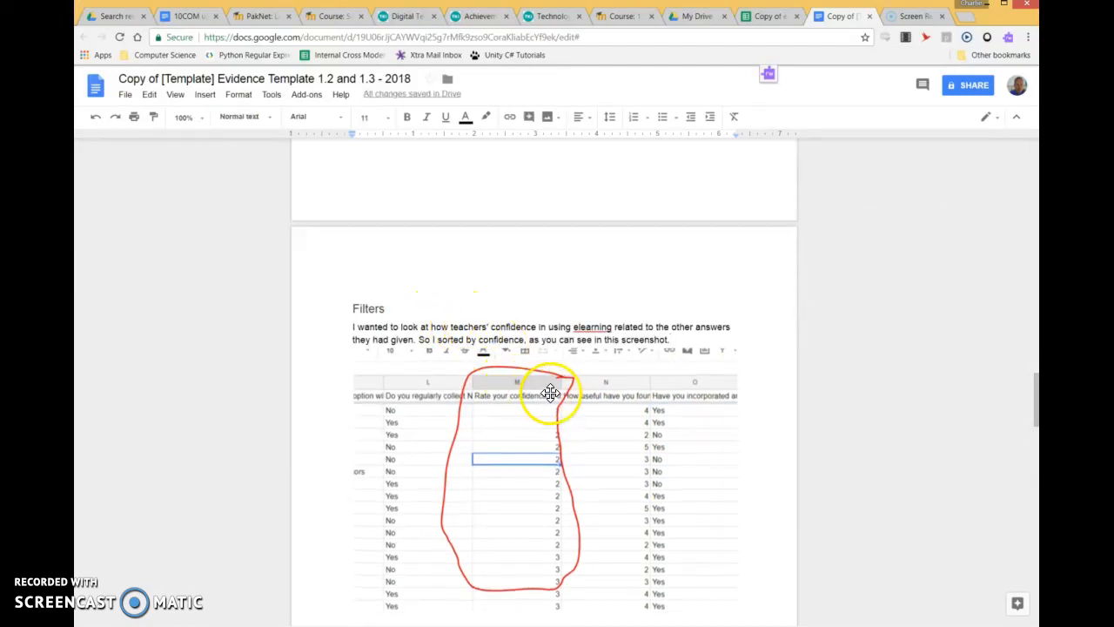
- Add a new line "Filters" below the confidence screenshot, above "Data - integrity and testing", and style it as Heading 3
scroll(548, 390, down, 2)
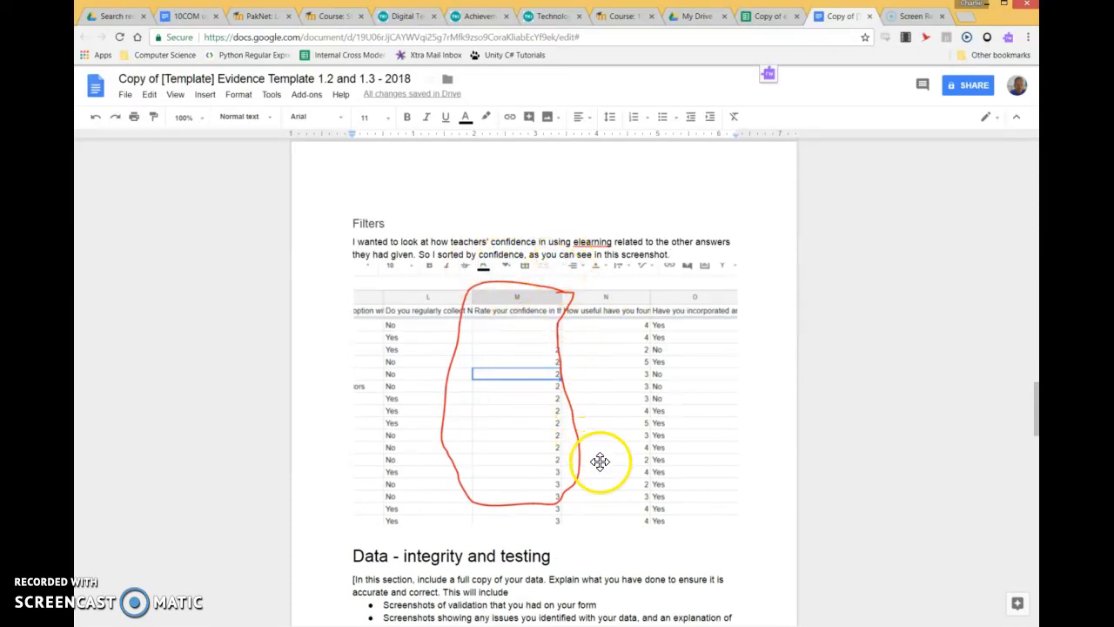
click(754, 510)
click(754, 512)
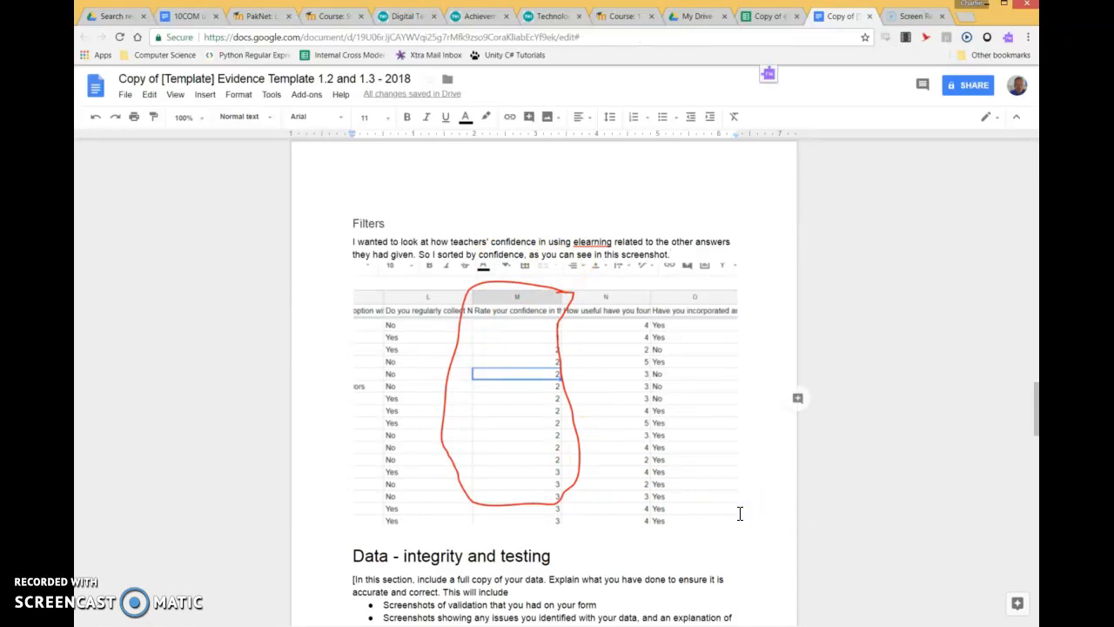
key(Return)
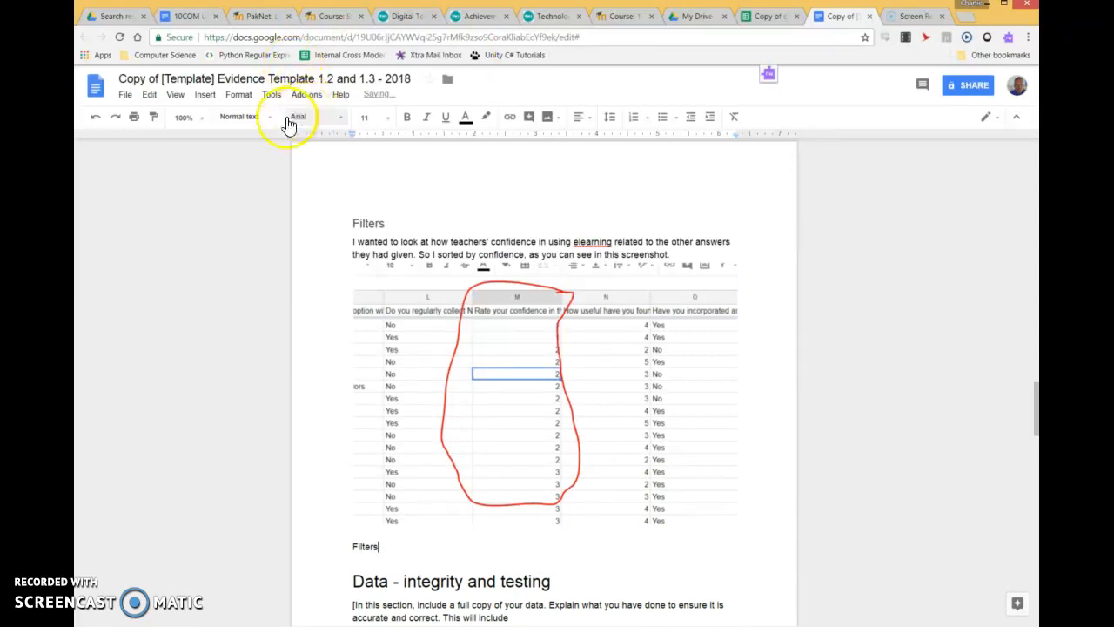
click(241, 116)
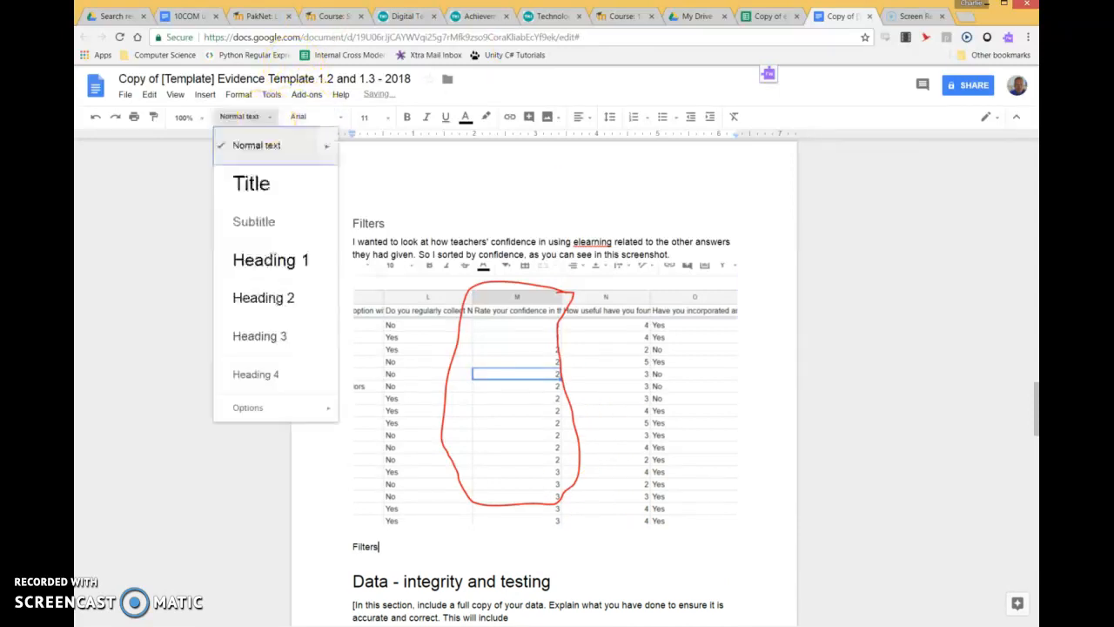
click(261, 336)
- Switch to the eLearning audit responses spreadsheet and turn on a filter for the response data
click(768, 17)
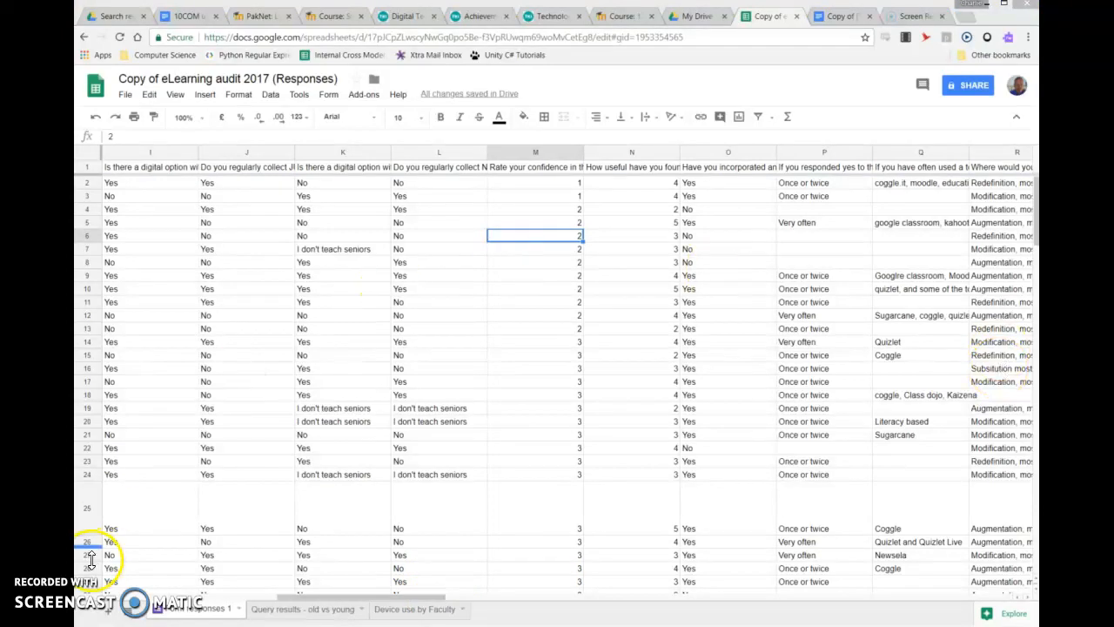
drag(285, 599, 114, 603)
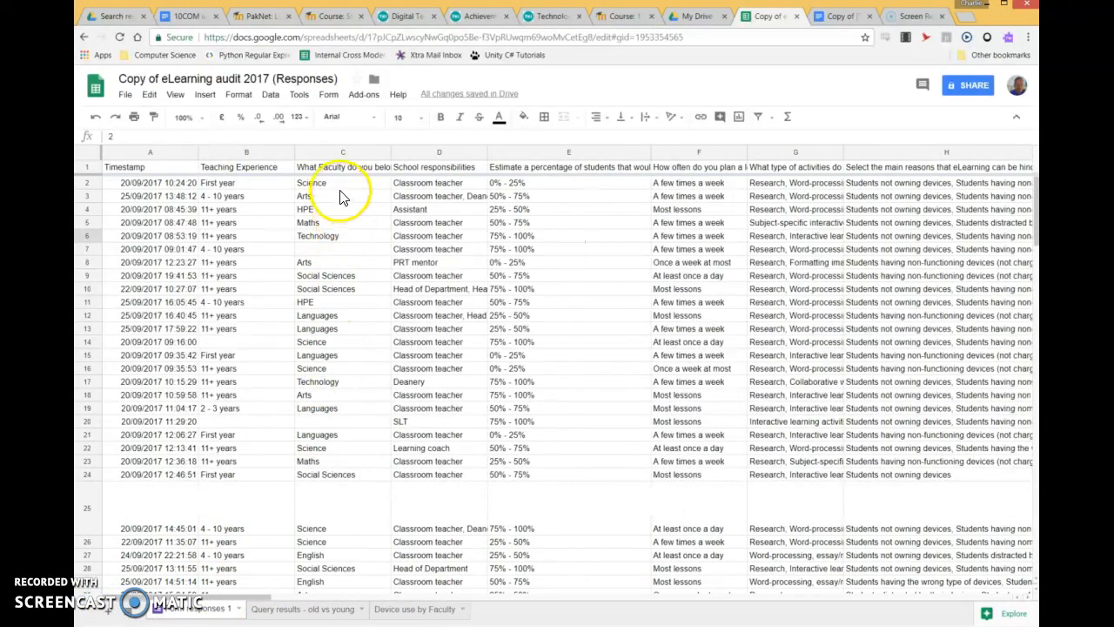
click(218, 303)
click(272, 98)
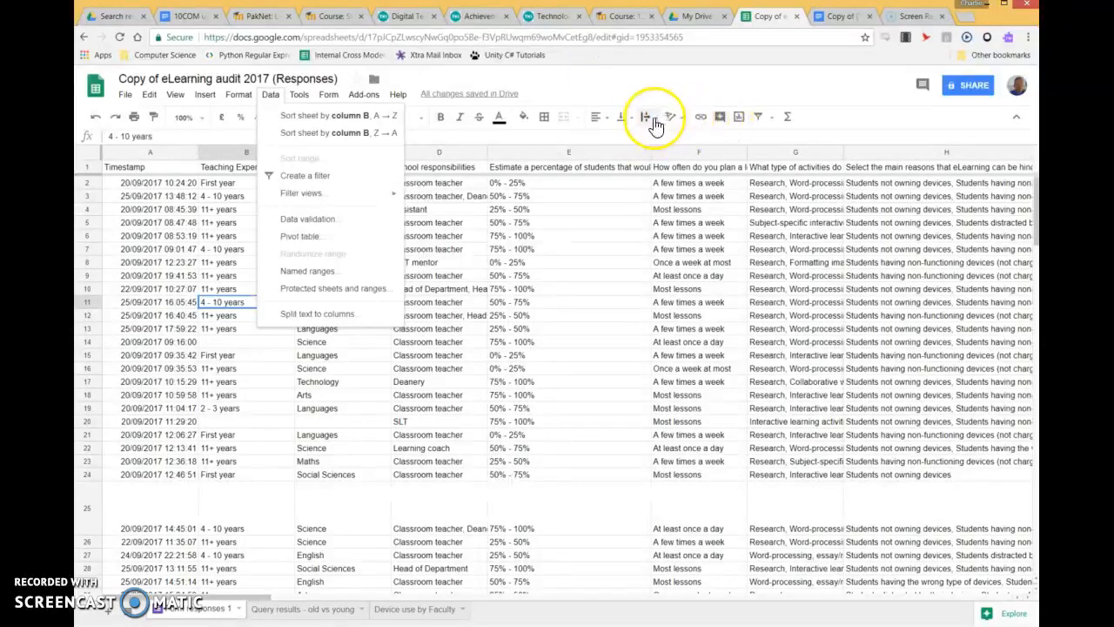
click(757, 117)
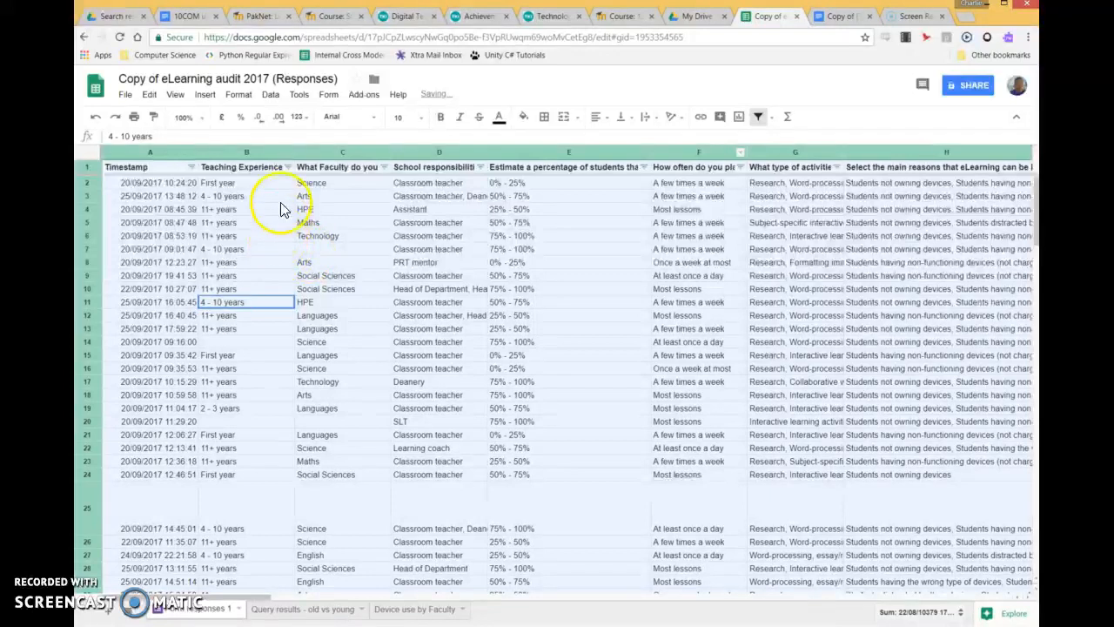
- Filter the Teaching Experience column to "First year" only, excluding blanks, 11+ years, 2 - 3 years and 4 - 10 years
click(289, 169)
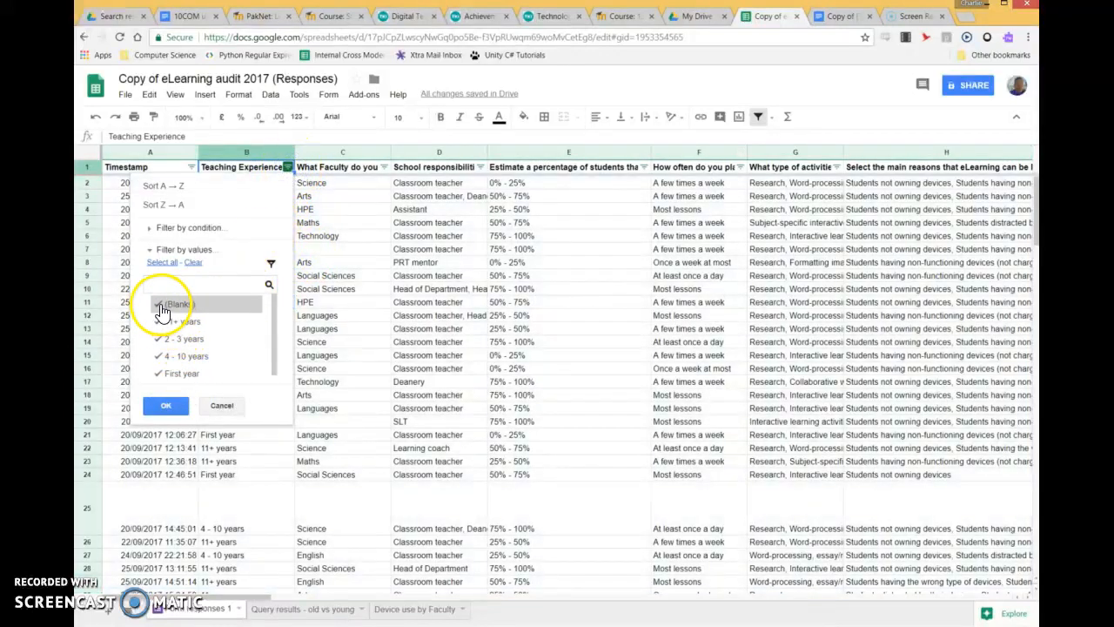
click(163, 364)
click(157, 341)
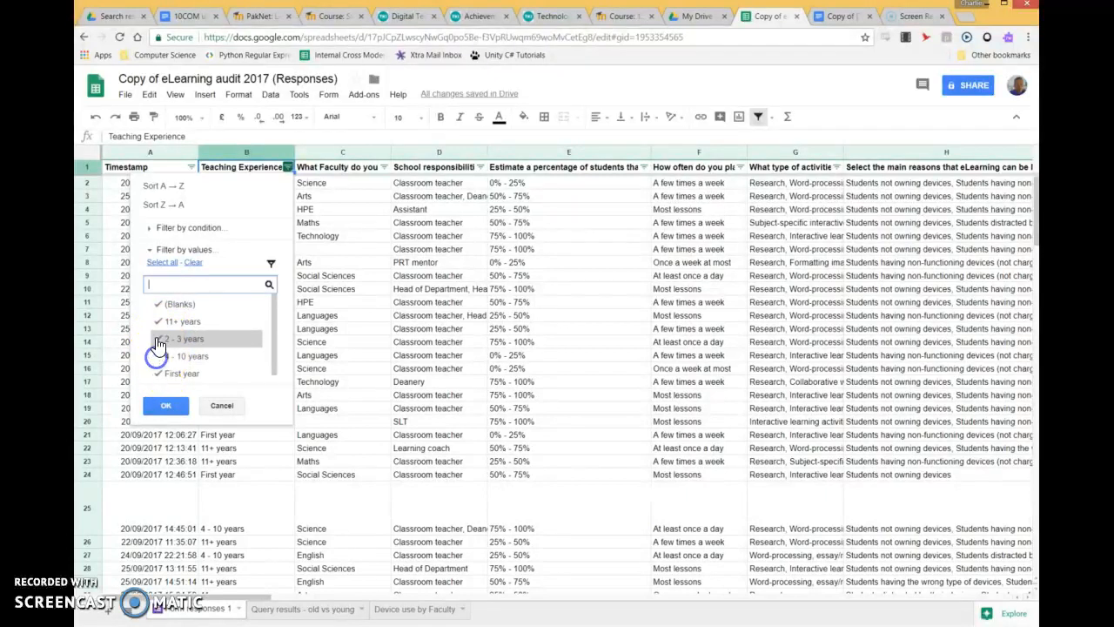
click(156, 322)
click(157, 304)
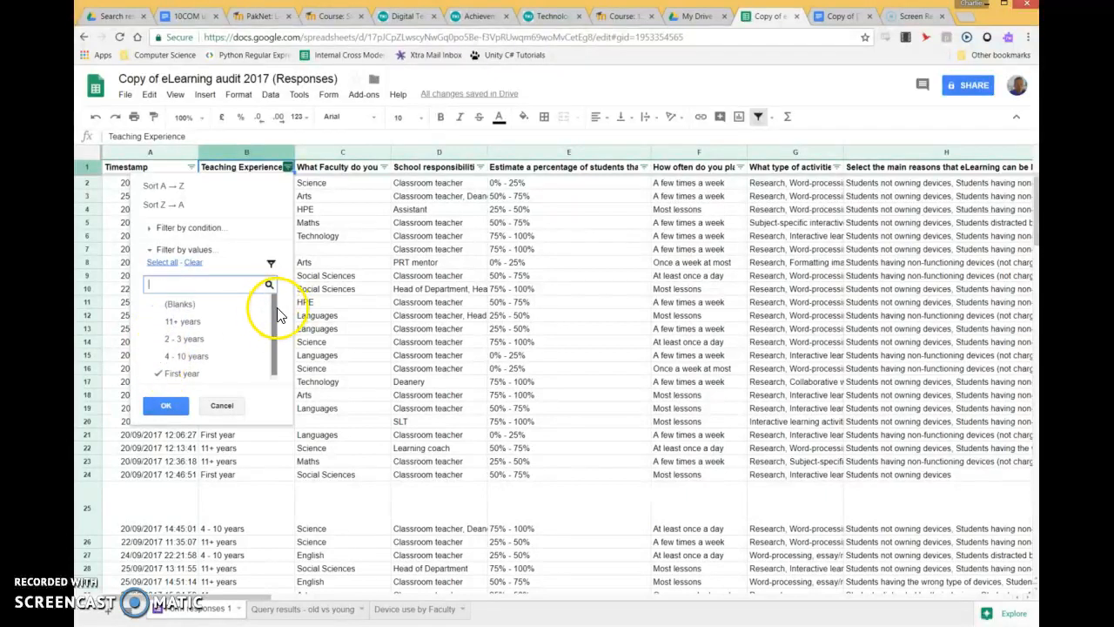
drag(275, 312, 277, 338)
click(168, 407)
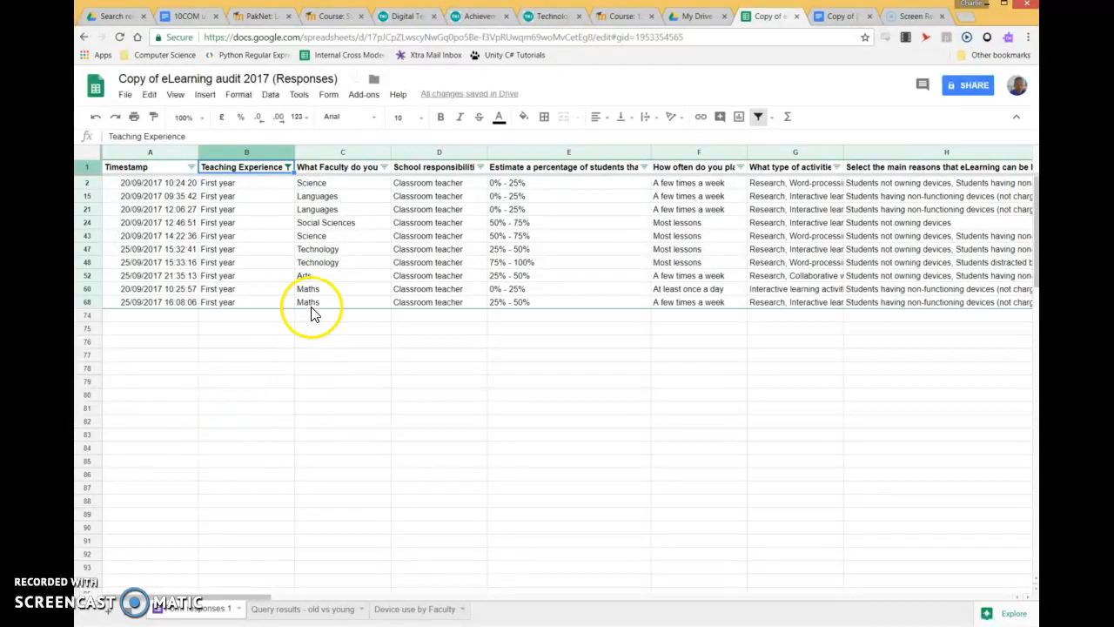
- Capture the filtered rows from Timestamp into the percentage estimate column with the Snipping Tool and circle the Teaching Experience filter in red pen
click(288, 167)
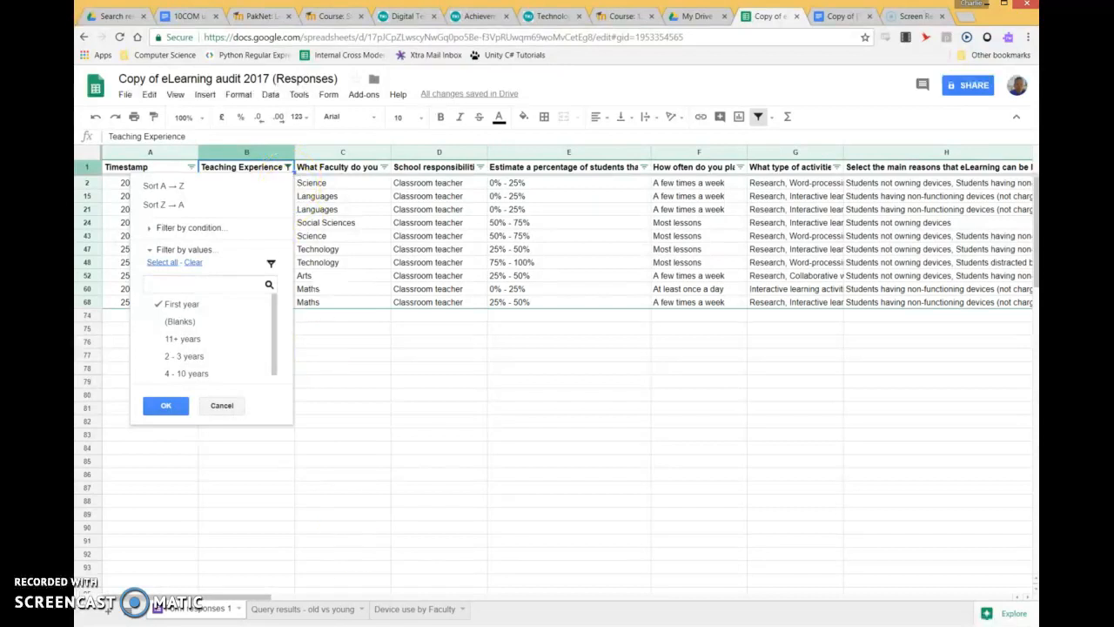
click(423, 609)
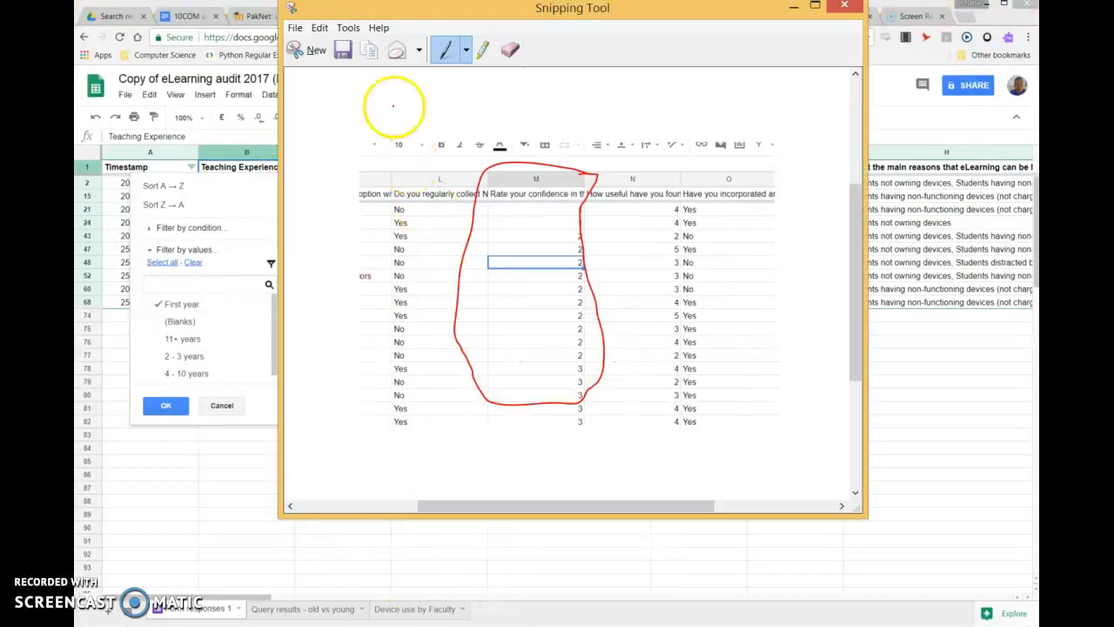
click(323, 52)
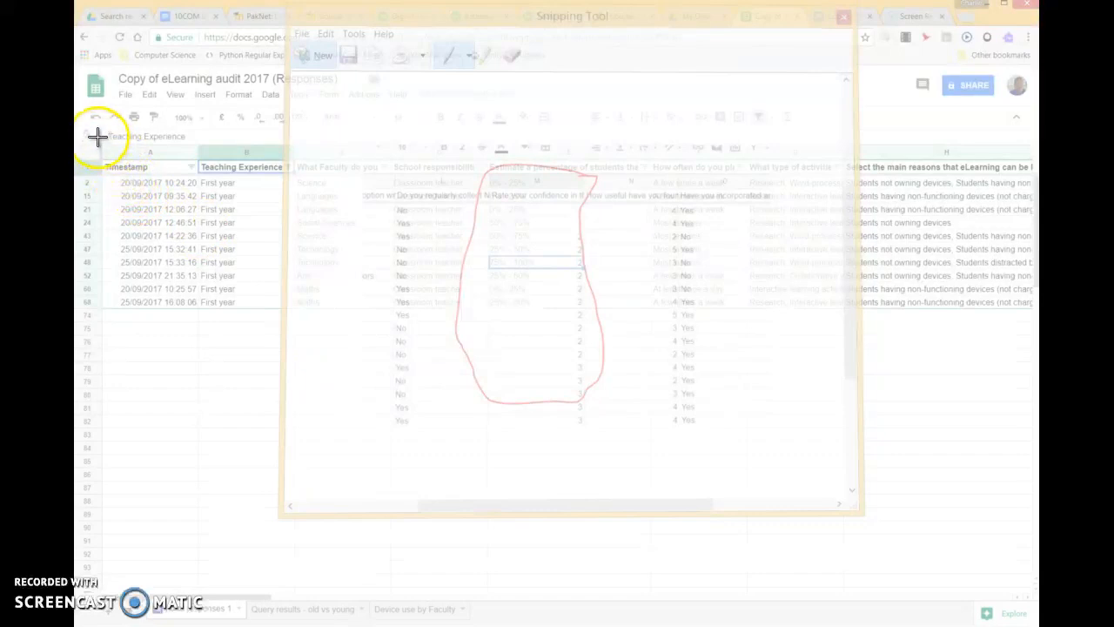
drag(94, 136, 431, 333)
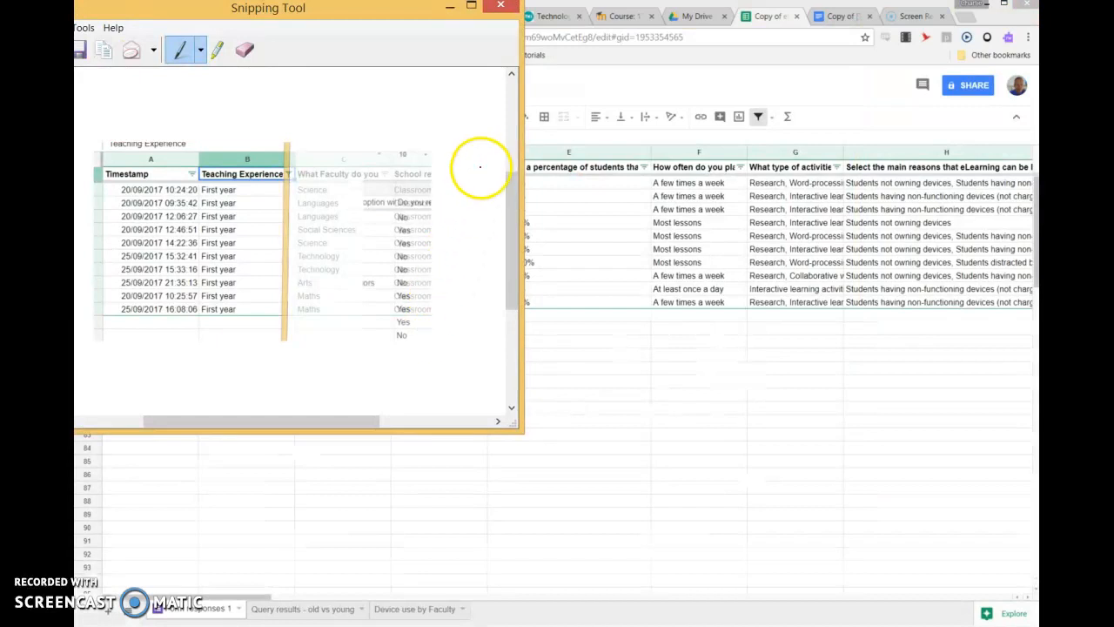
click(40, 49)
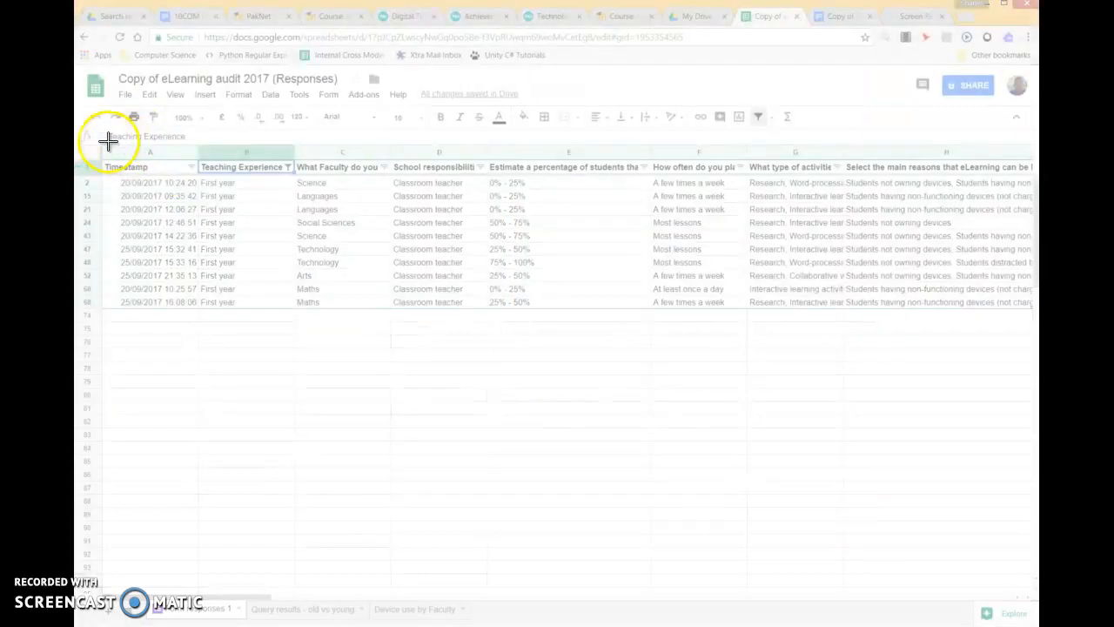
drag(99, 140, 583, 325)
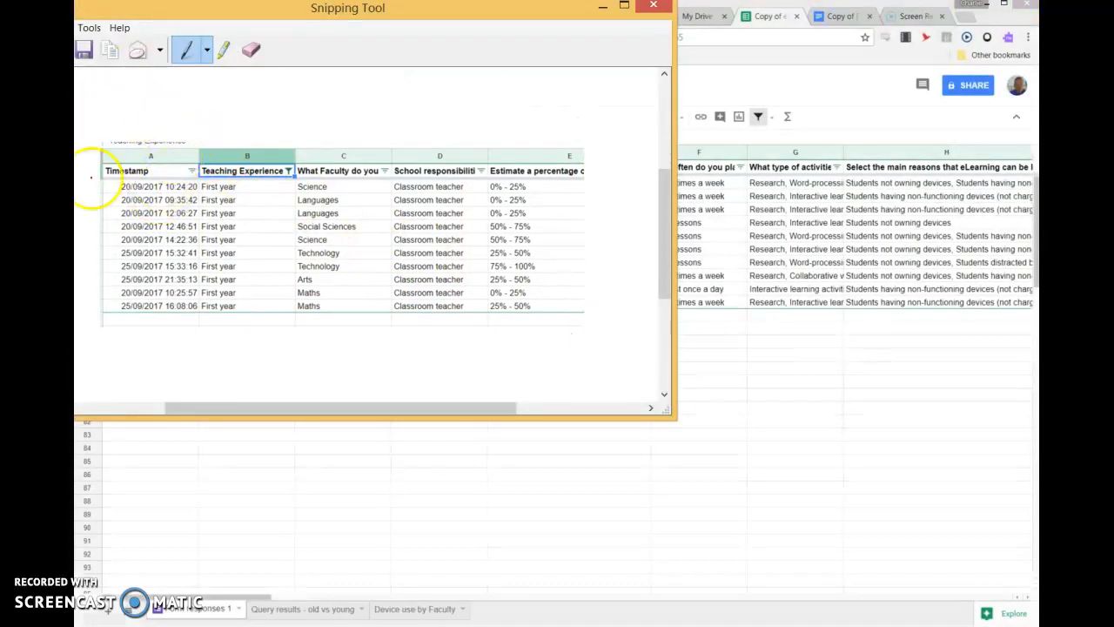
mouse_move(268, 167)
mouse_down()
mouse_move(276, 197)
mouse_move(281, 156)
mouse_up()
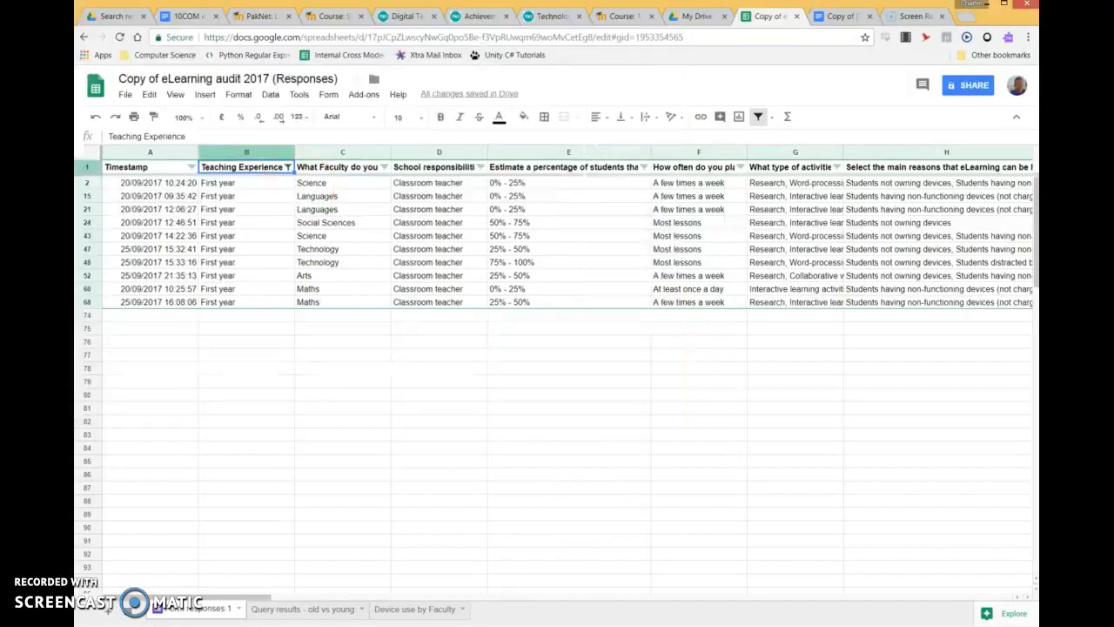
- In the evidence document, paste the snip under the new Filters heading and explain above it that a filter was used to show only first year teachers
click(841, 16)
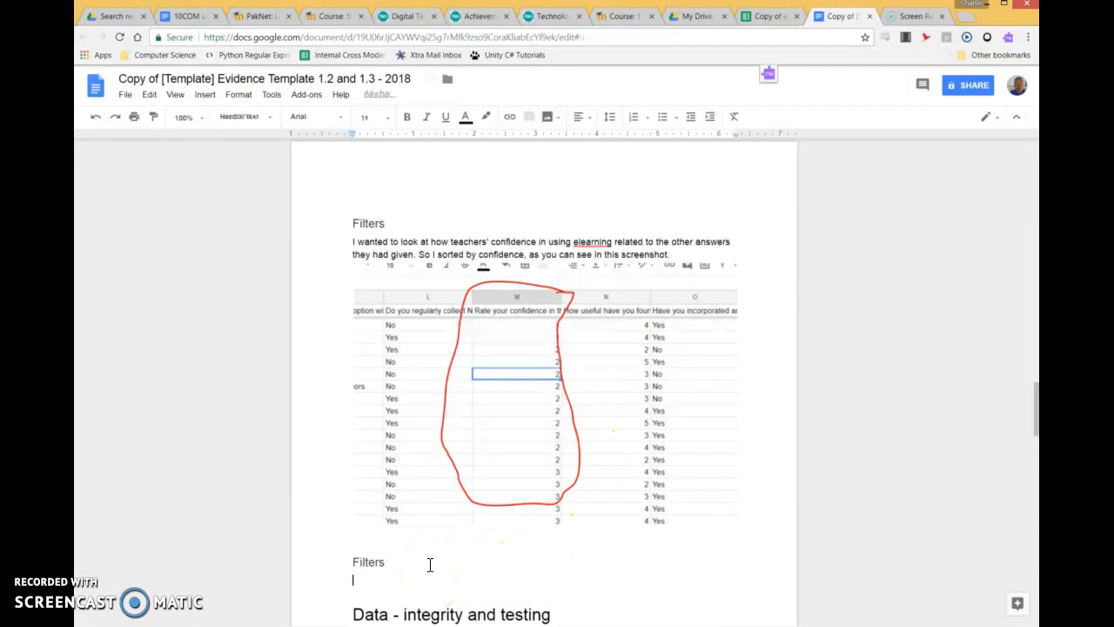
key(Return)
key(ctrl+v)
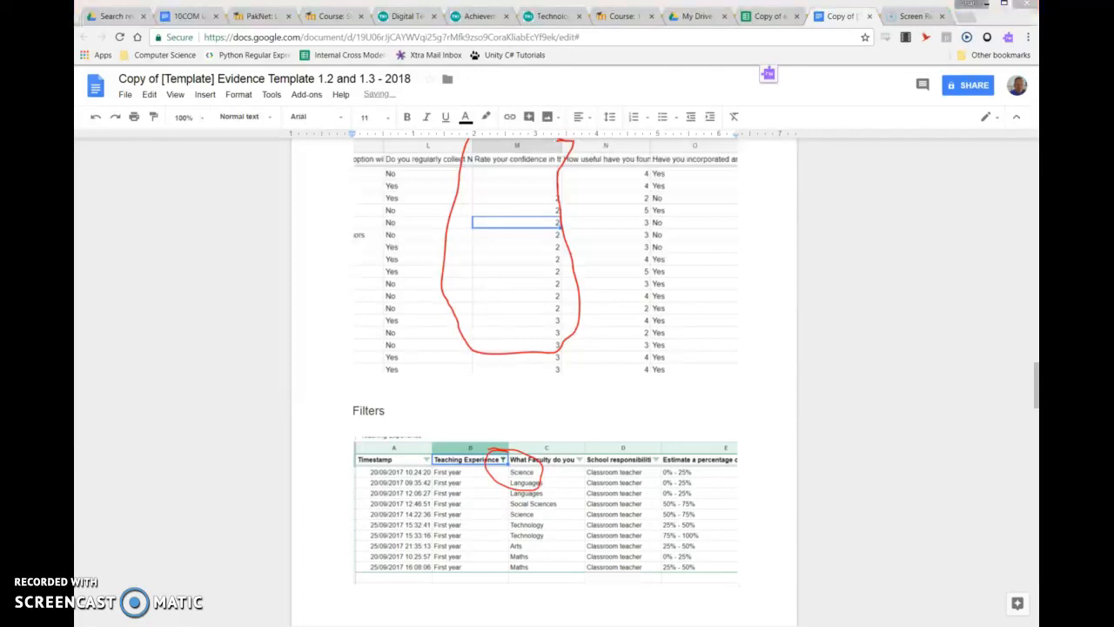
click(386, 423)
double_click(370, 426)
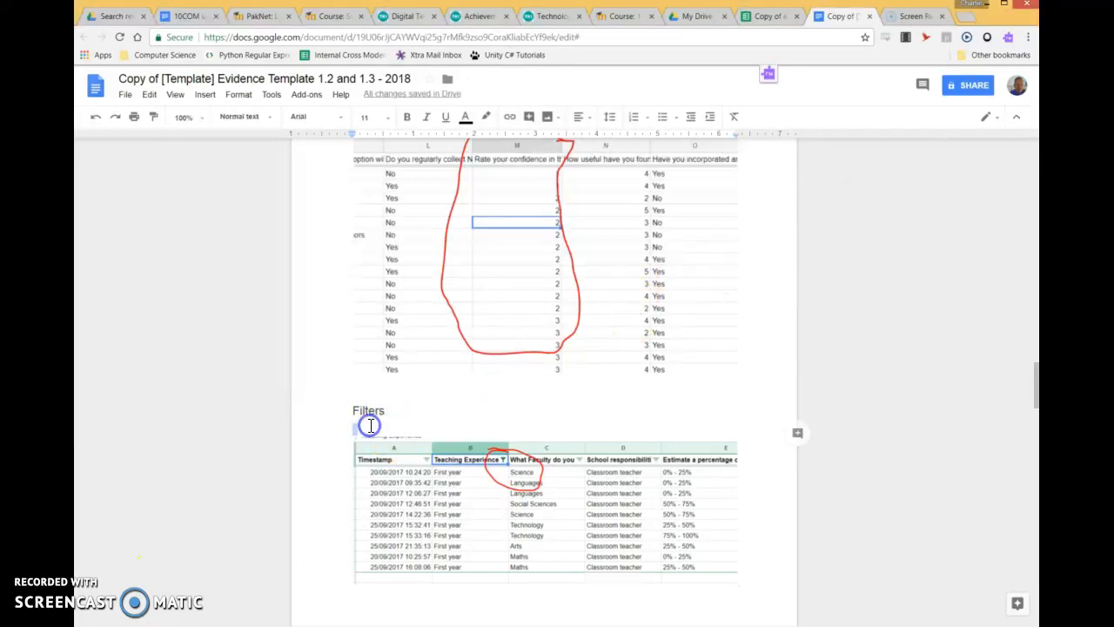
key(ctrl+v)
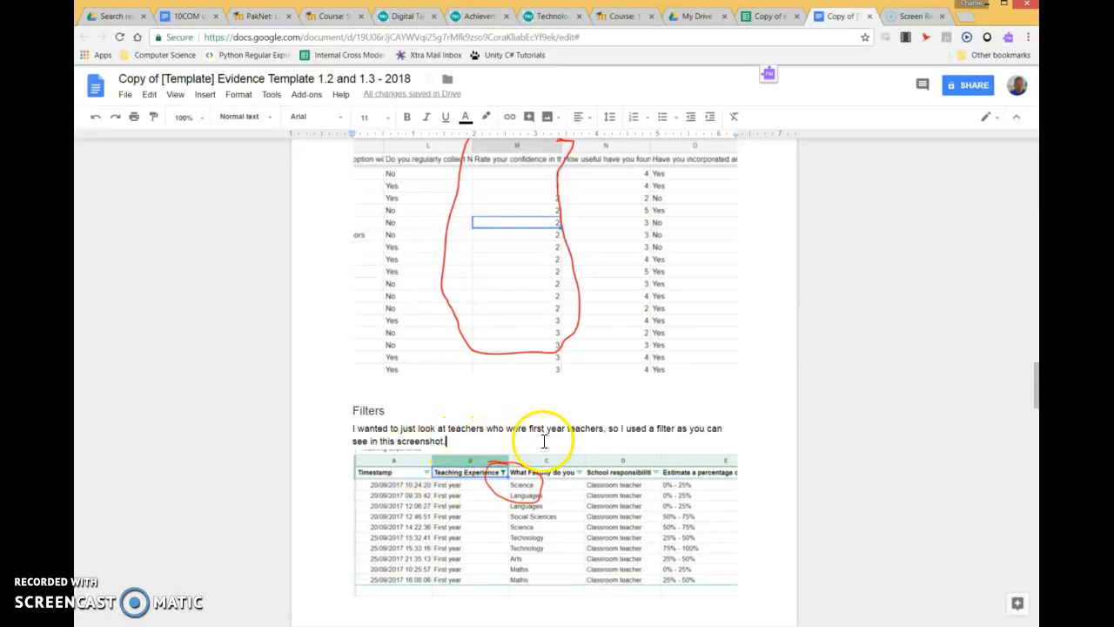
- Return to the "Queries, Statistics and charts" requirements and highlight the chart tools bullet
scroll(544, 442, down, 2)
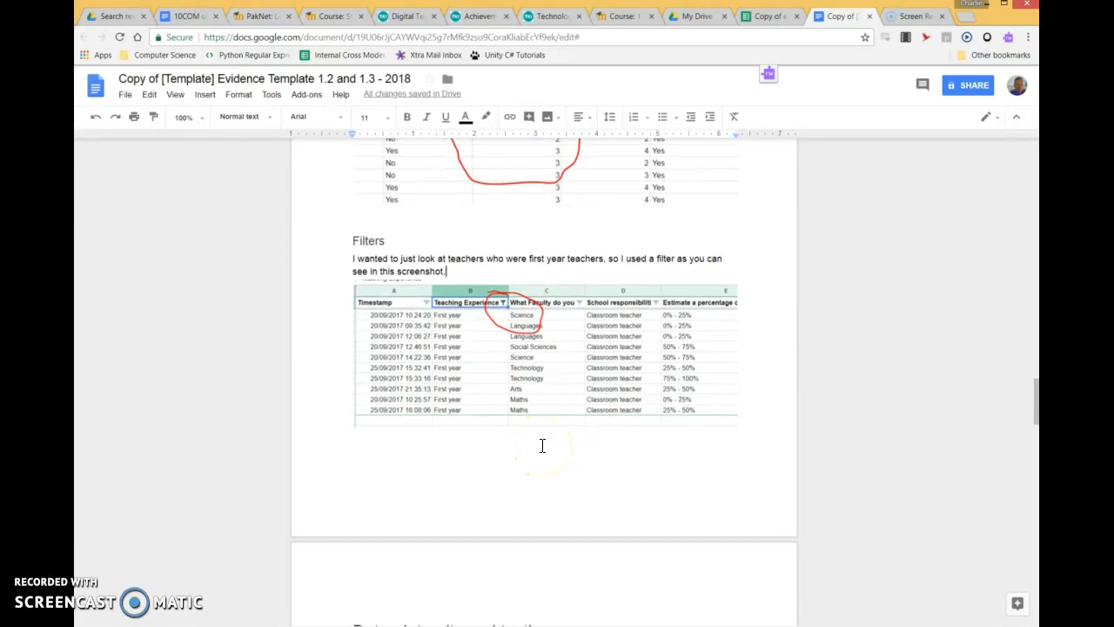
scroll(541, 446, up, 10)
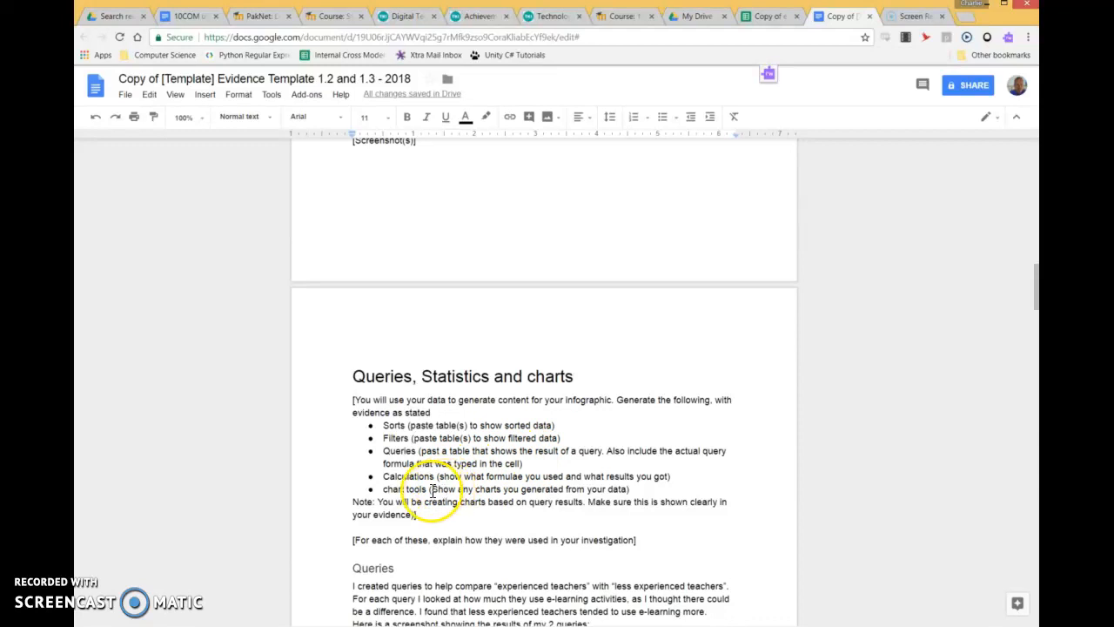
drag(383, 489, 601, 489)
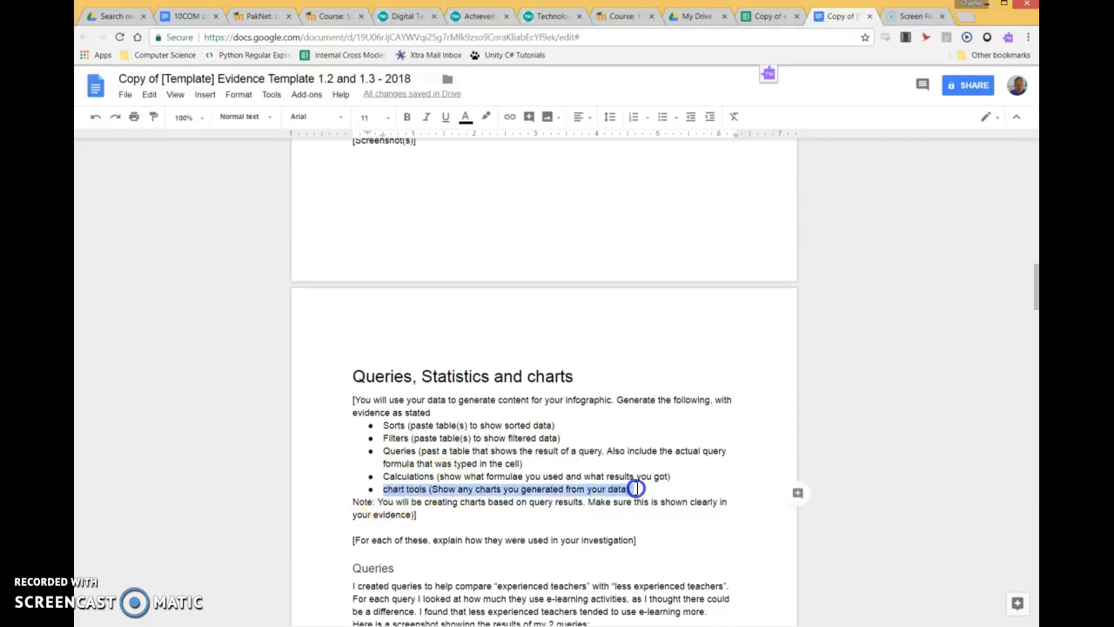